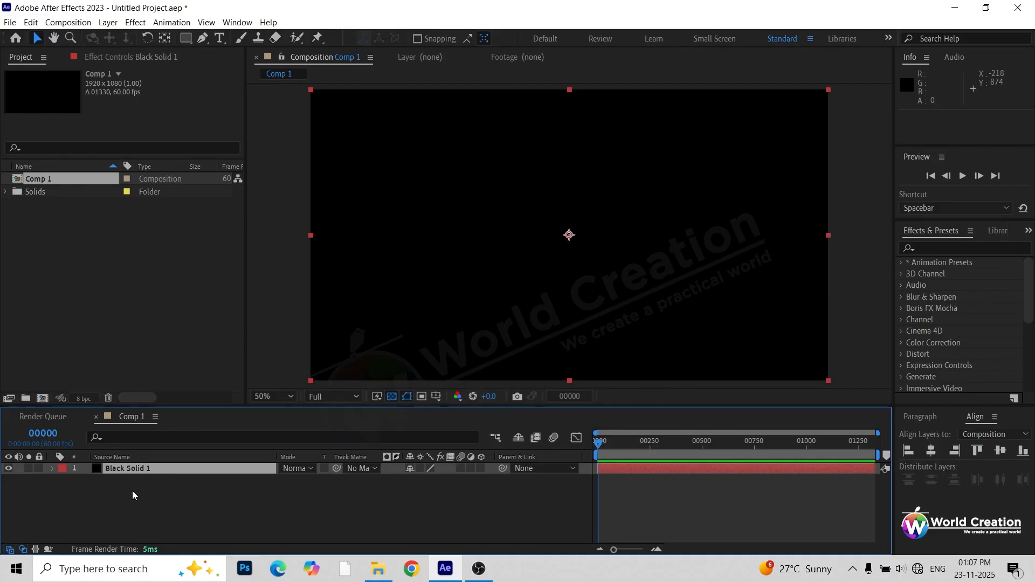
Lock the Black Solid 1 layer and import the Light 3 image from the 2 Light folder.
{"action": "left_click", "coordinate": [37, 467]}
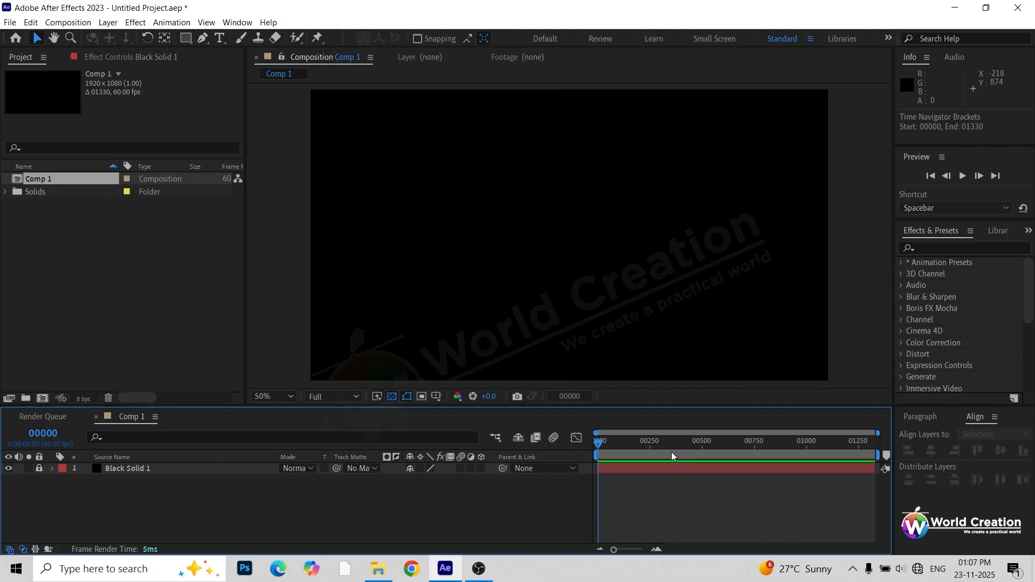
{"action": "double_click", "coordinate": [93, 289]}
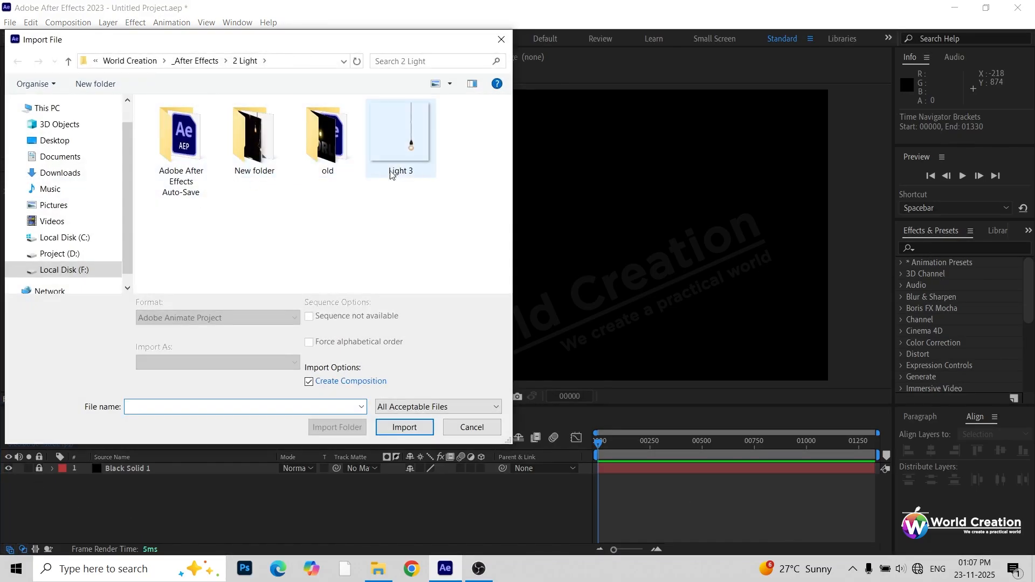
{"action": "double_click", "coordinate": [399, 158]}
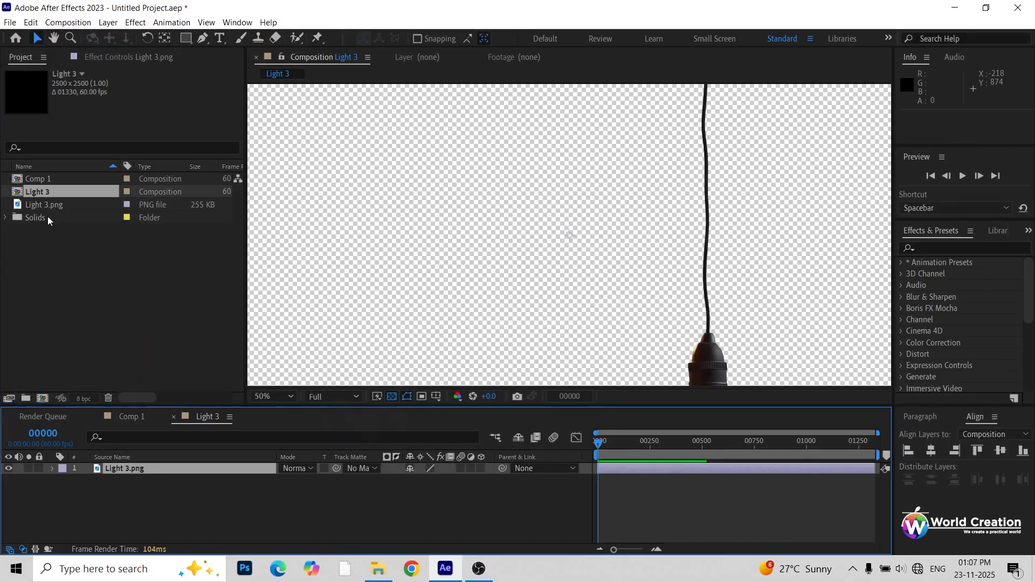
Close the Light 3 composition and add Light 3.png as a layer above the black solid in Comp 1.
{"action": "left_click", "coordinate": [428, 60]}
{"action": "left_click", "coordinate": [339, 54]}
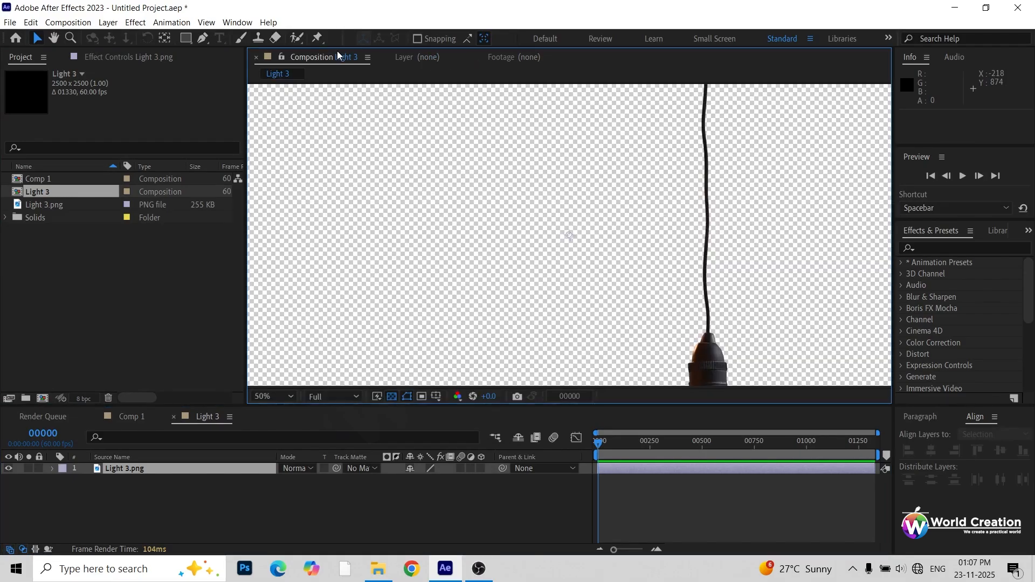
{"action": "left_click", "coordinate": [174, 417]}
{"action": "left_click_drag", "start_coordinate": [33, 206], "coordinate": [147, 469]}
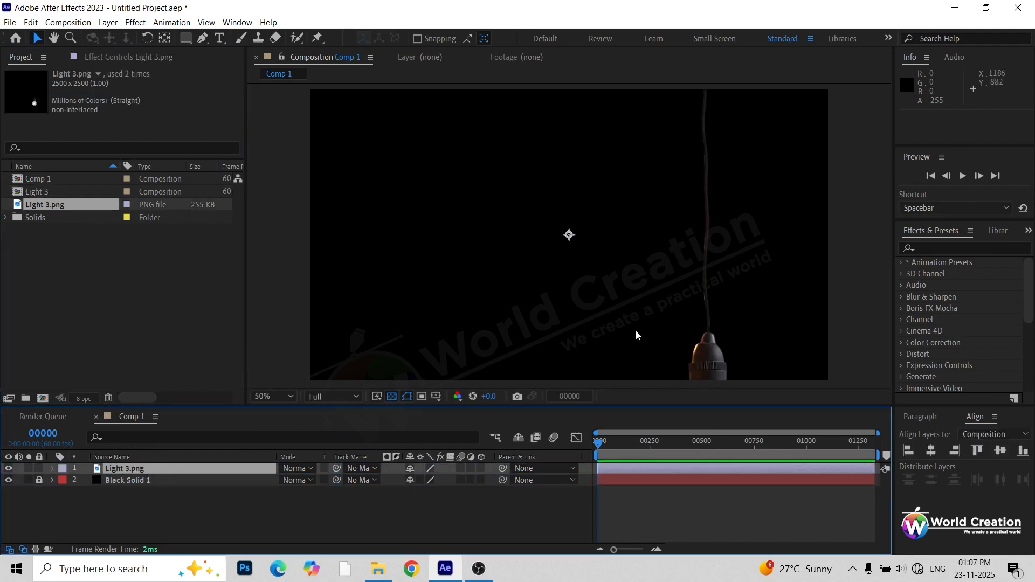
Scale the Light 3.png layer to 33% and place it at position 746, 328 in the upper half of the frame.
{"action": "key", "text": "s"}
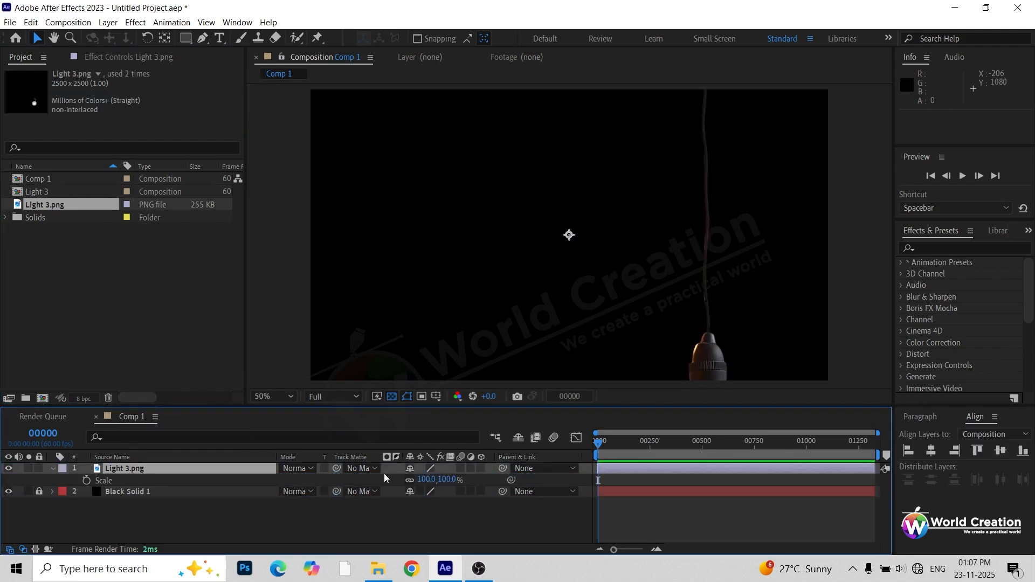
{"action": "left_click_drag", "start_coordinate": [426, 481], "coordinate": [578, 368]}
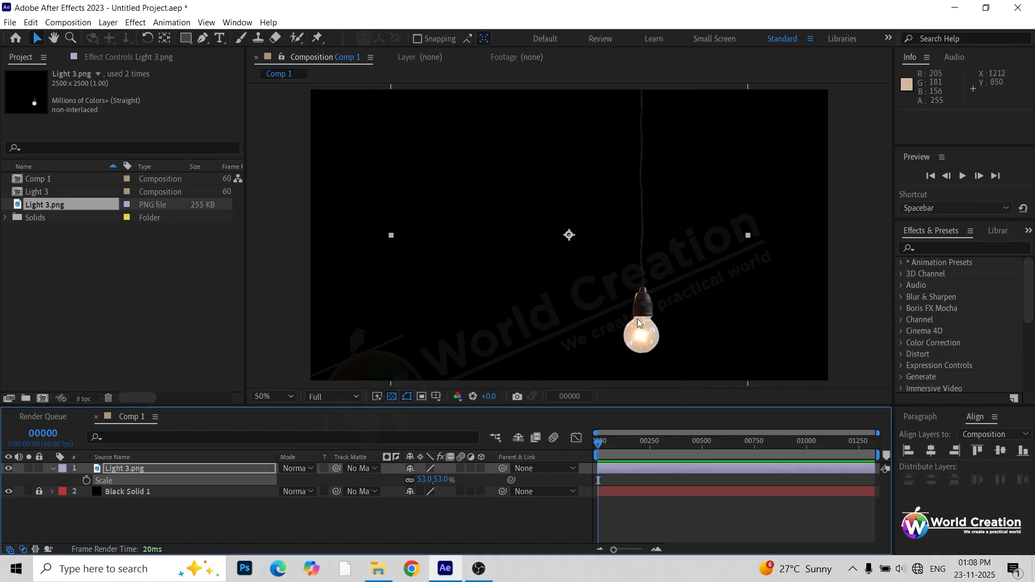
{"action": "left_click_drag", "start_coordinate": [637, 318], "coordinate": [556, 280]}
{"action": "left_click_drag", "start_coordinate": [426, 483], "coordinate": [415, 483]}
{"action": "left_click_drag", "start_coordinate": [536, 261], "coordinate": [558, 242]}
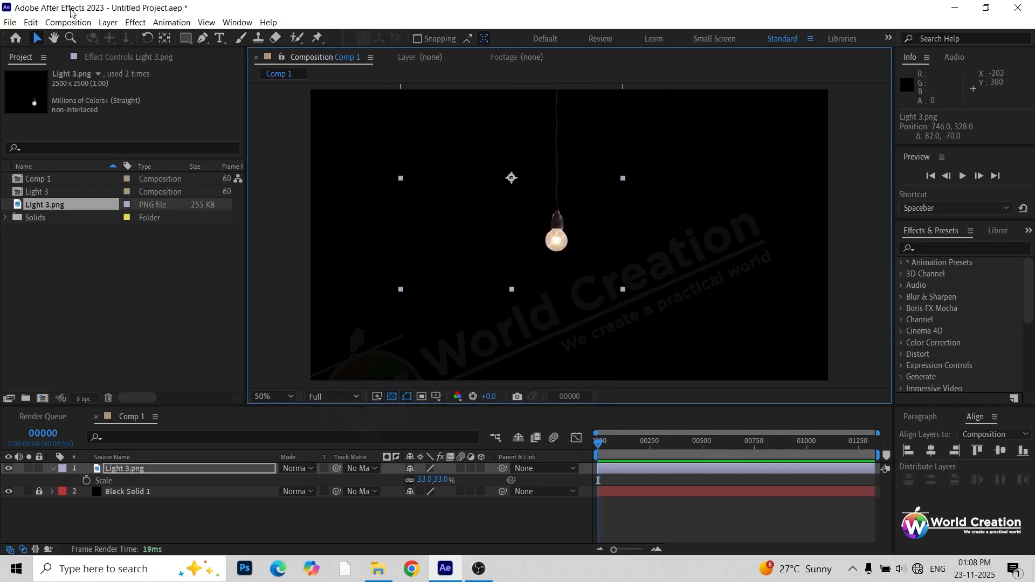
Move the Light 3.png layer's anchor point to the upper end of the bulb's cord with the Pan Behind tool.
{"action": "left_click", "coordinate": [162, 39]}
{"action": "left_click_drag", "start_coordinate": [511, 178], "coordinate": [560, 93]}
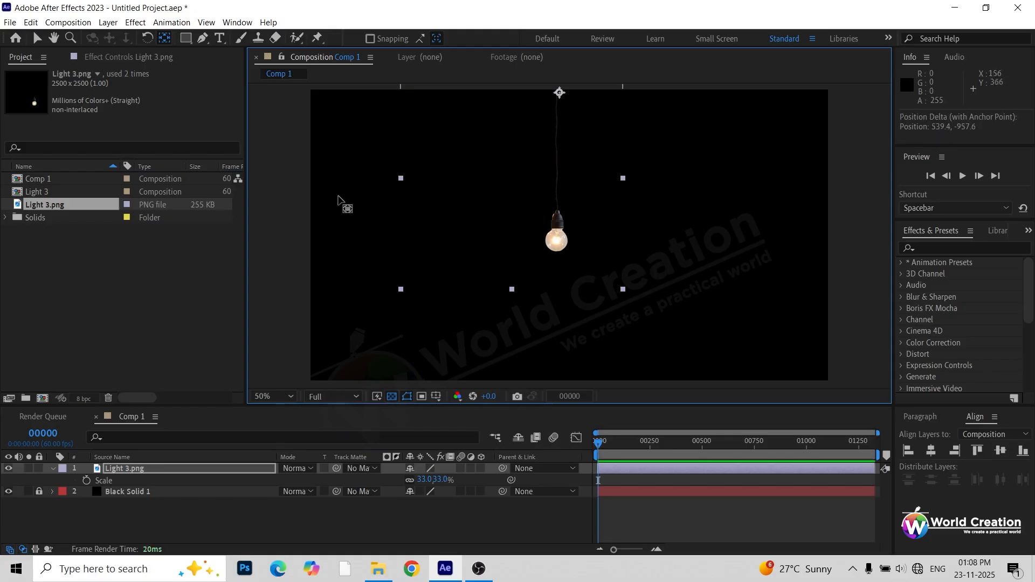
Add a white text layer reading WORLD in the lower part of the composition.
{"action": "left_click", "coordinate": [220, 38]}
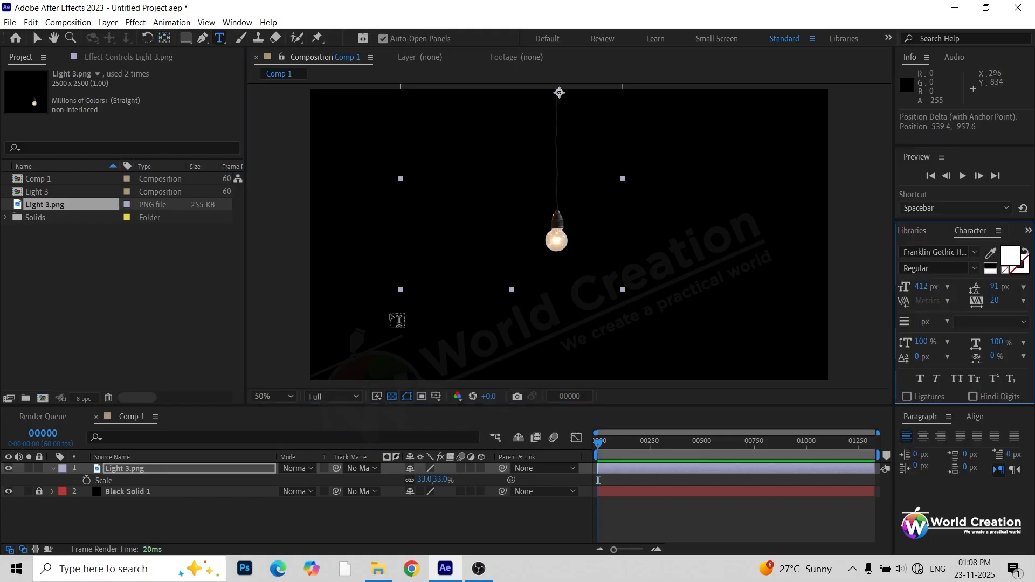
{"action": "left_click", "coordinate": [393, 323]}
{"action": "type", "text": "WORLD"}
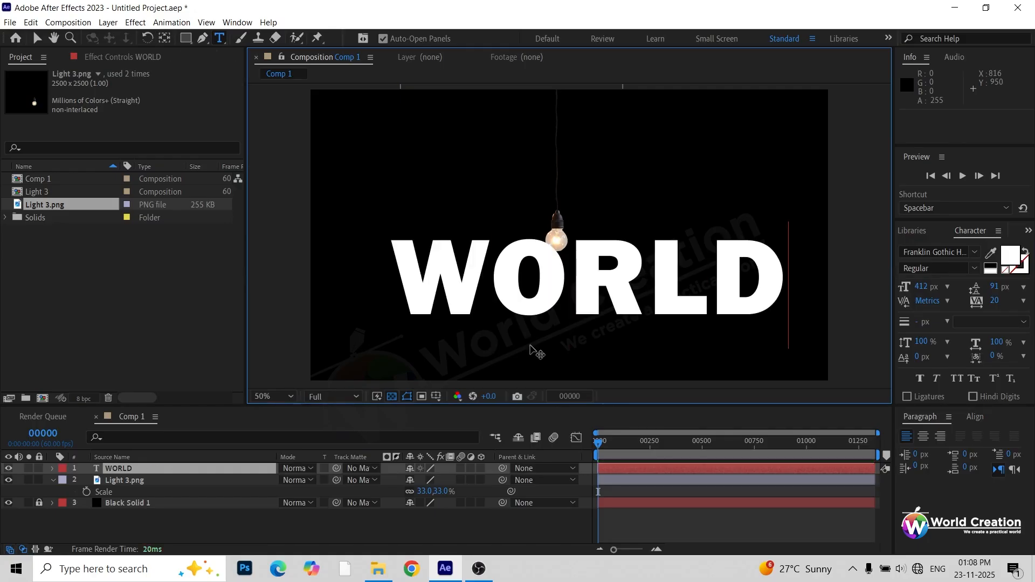
{"action": "left_click", "coordinate": [37, 38]}
Align the WORLD text and Light 3.png layers by their horizontal centres, relative to the selection.
{"action": "key", "text": "ctrl+a"}
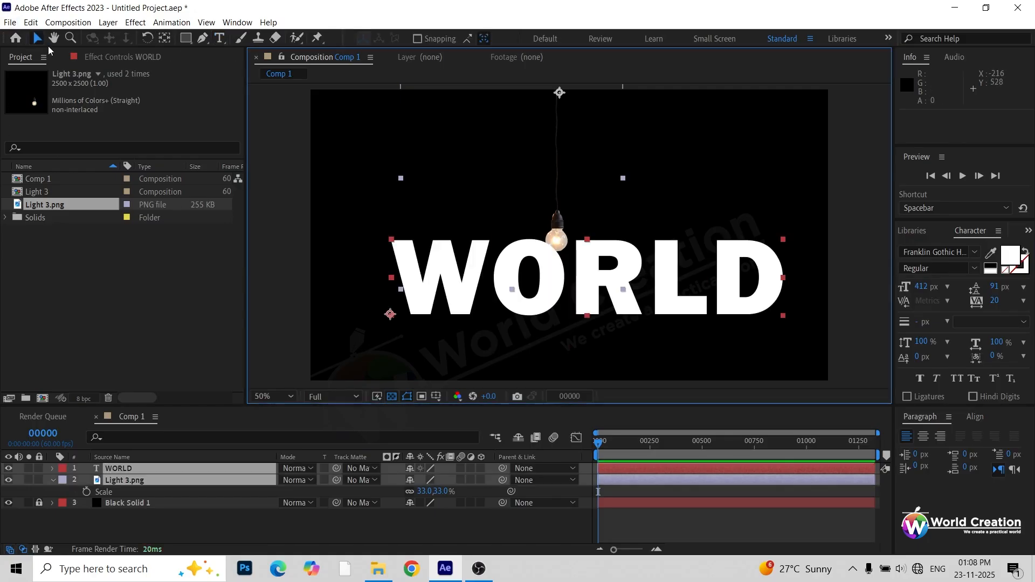
{"action": "left_click", "coordinate": [238, 22]}
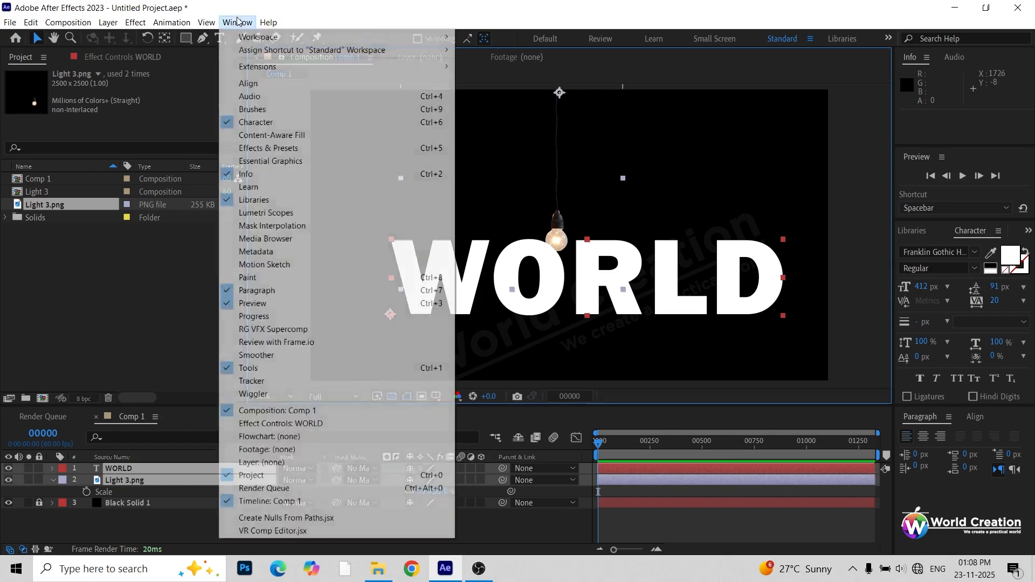
{"action": "left_click", "coordinate": [331, 88]}
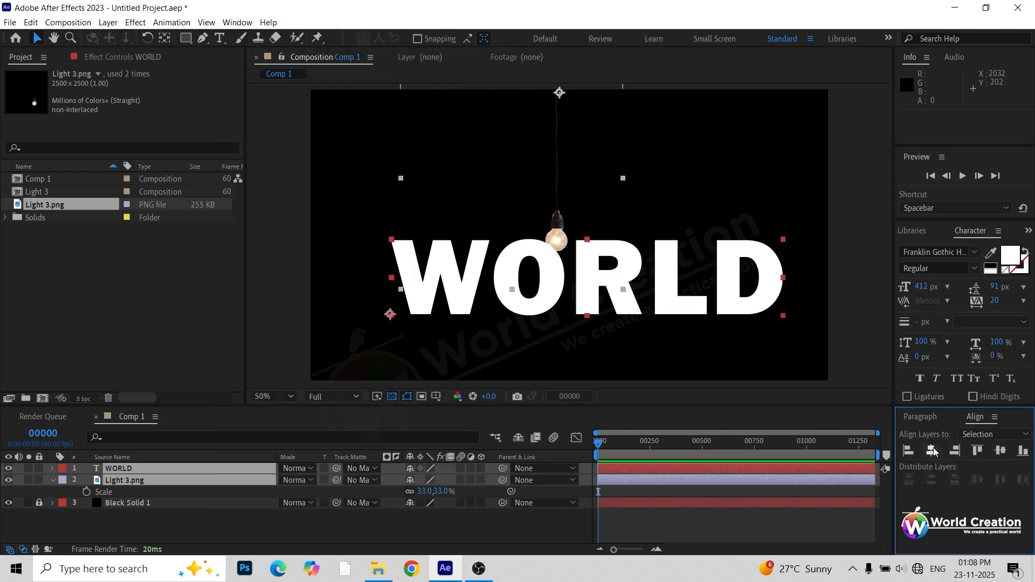
{"action": "left_click", "coordinate": [933, 451]}
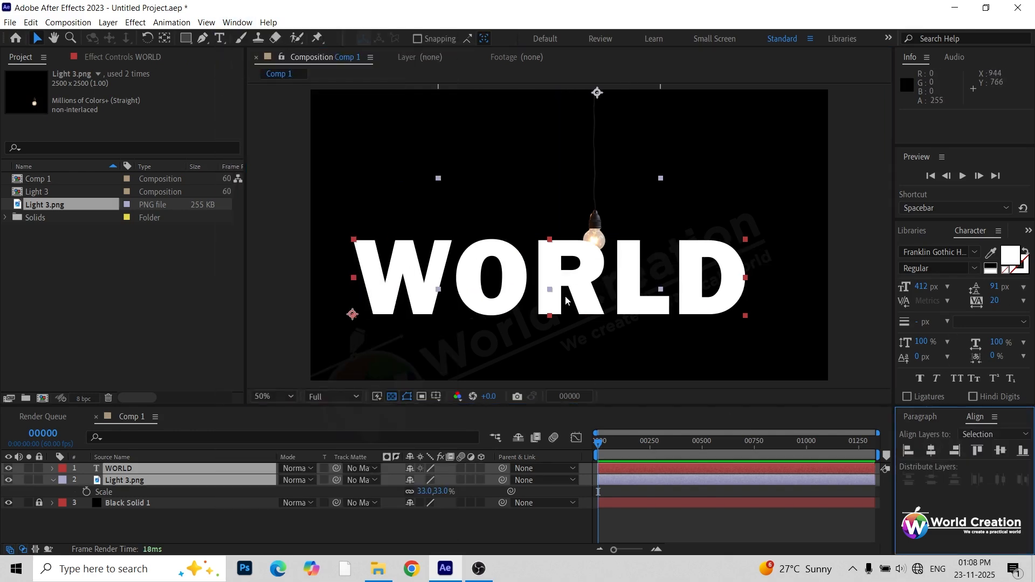
Move the WORLD text layer to position 253.3, 988 so it sits below the bulb.
{"action": "left_click", "coordinate": [157, 491]}
{"action": "left_click", "coordinate": [168, 468]}
{"action": "key", "text": "p"}
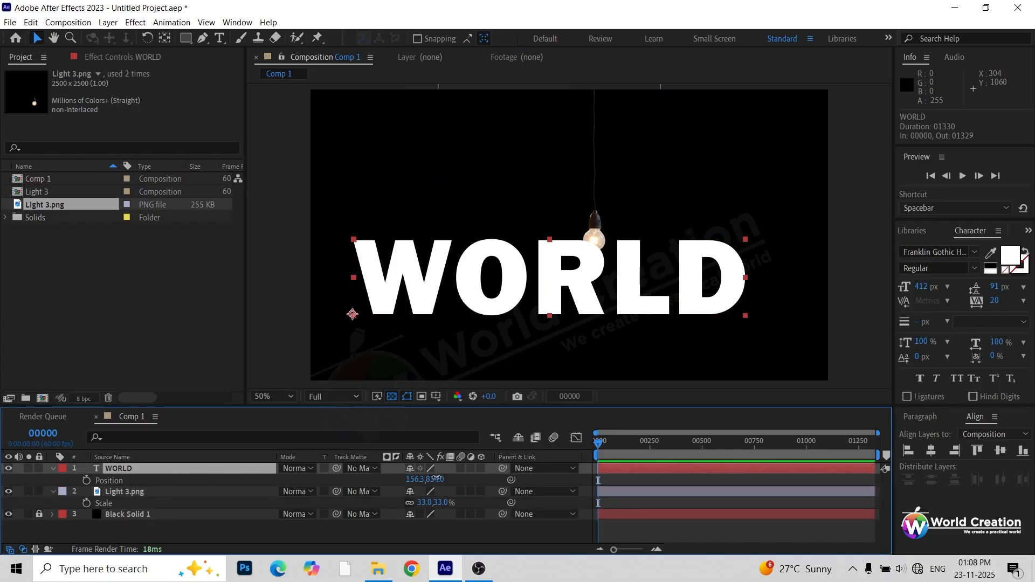
{"action": "left_click_drag", "start_coordinate": [434, 480], "coordinate": [530, 488]}
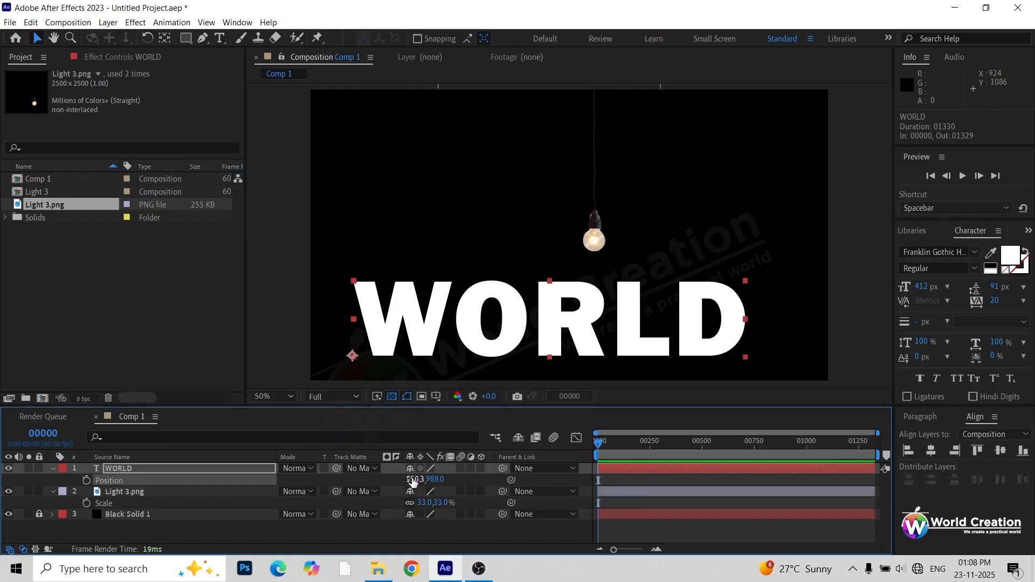
{"action": "left_click_drag", "start_coordinate": [416, 479], "coordinate": [499, 491]}
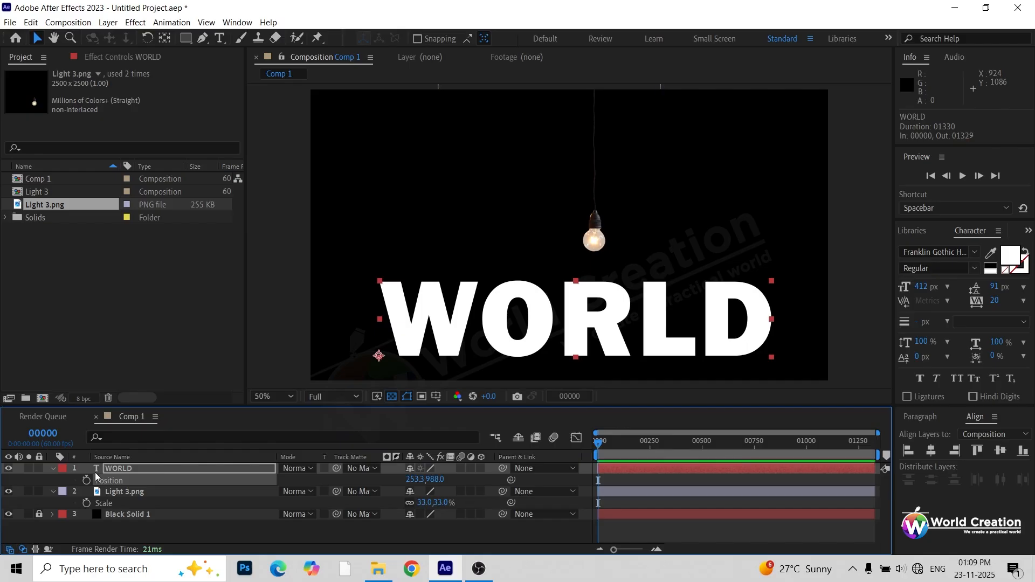
Set the Light 3.png layer's horizontal position to 1002.7.
{"action": "left_click", "coordinate": [114, 494]}
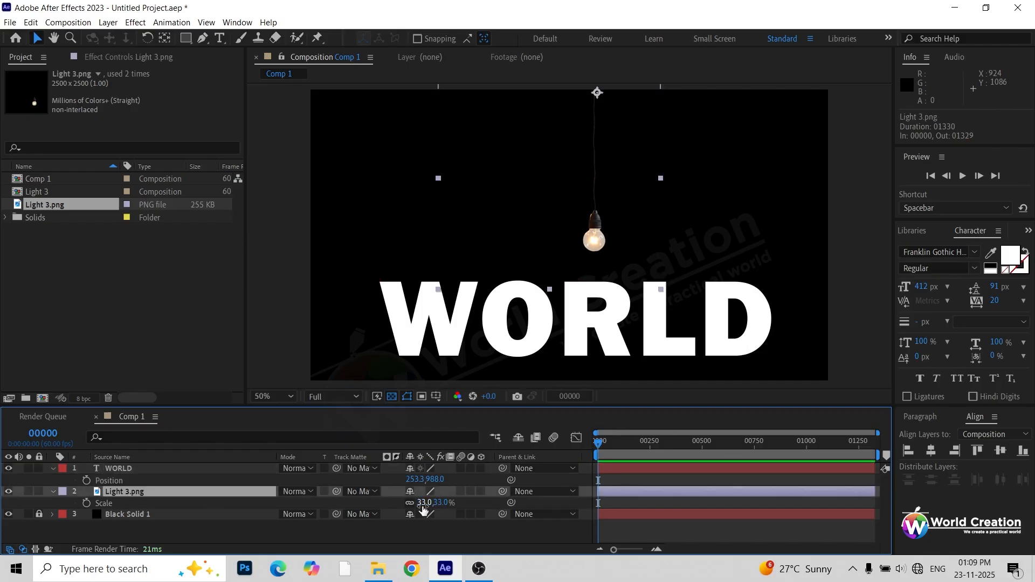
{"action": "key", "text": "p"}
{"action": "left_click_drag", "start_coordinate": [421, 503], "coordinate": [359, 489]}
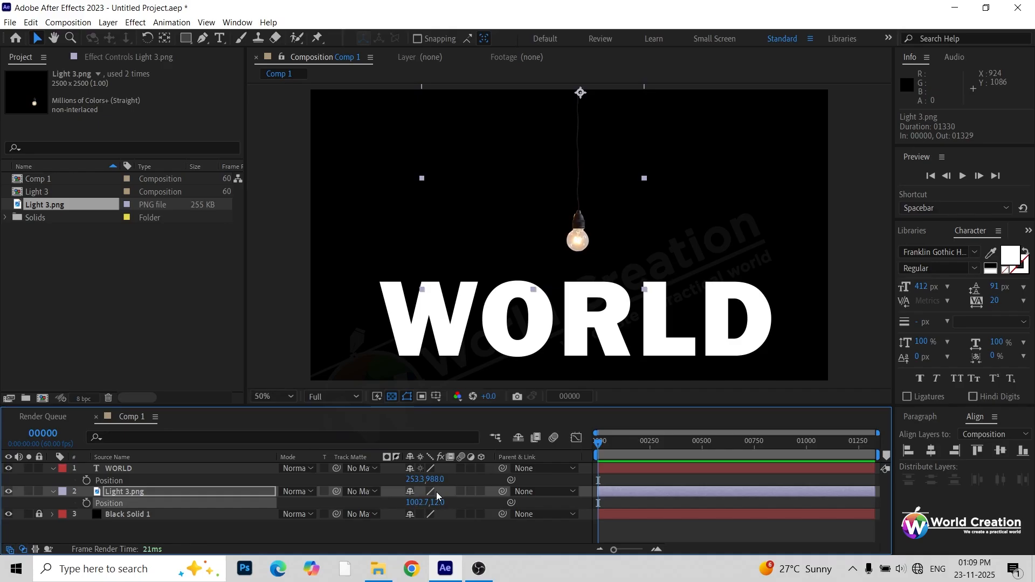
Refine the bulb layer's anchor point so it lies on the cord just above the frame's upper edge.
{"action": "left_click", "coordinate": [164, 38]}
{"action": "left_click", "coordinate": [581, 93]}
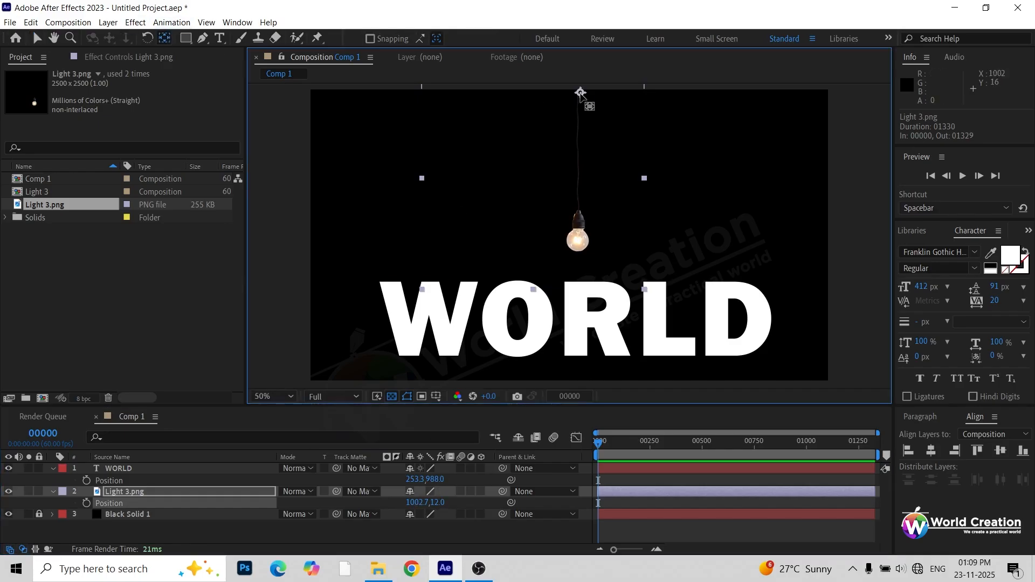
{"action": "left_click_drag", "start_coordinate": [581, 93], "coordinate": [579, 87]}
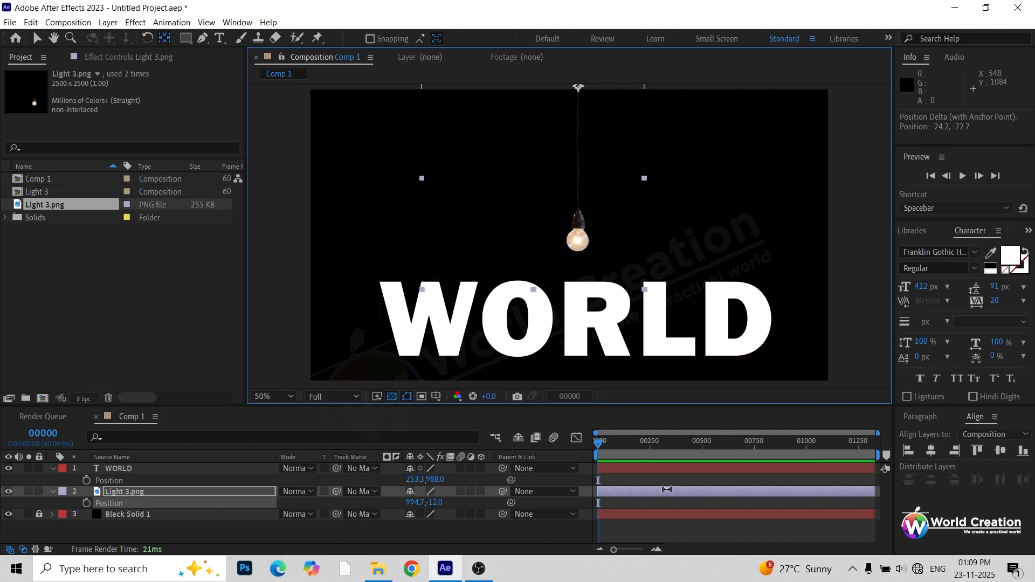
Move Light 3.png above the WORLD layer and add its first Rotation keyframe, 0°, at frame 1249.
{"action": "left_click", "coordinate": [145, 491]}
{"action": "left_click_drag", "start_coordinate": [143, 457], "coordinate": [143, 465]}
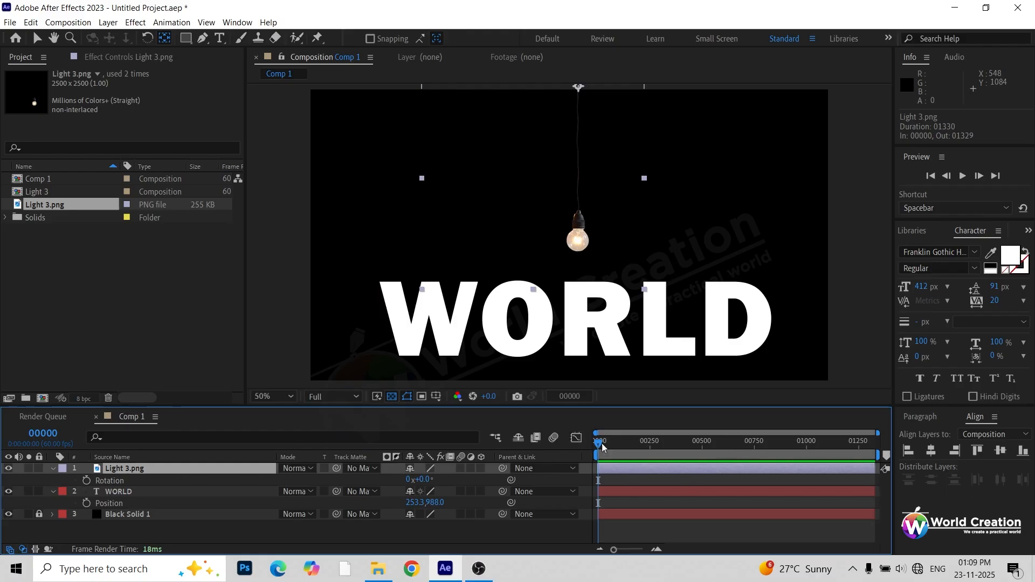
{"action": "left_click_drag", "start_coordinate": [691, 449], "coordinate": [861, 454]}
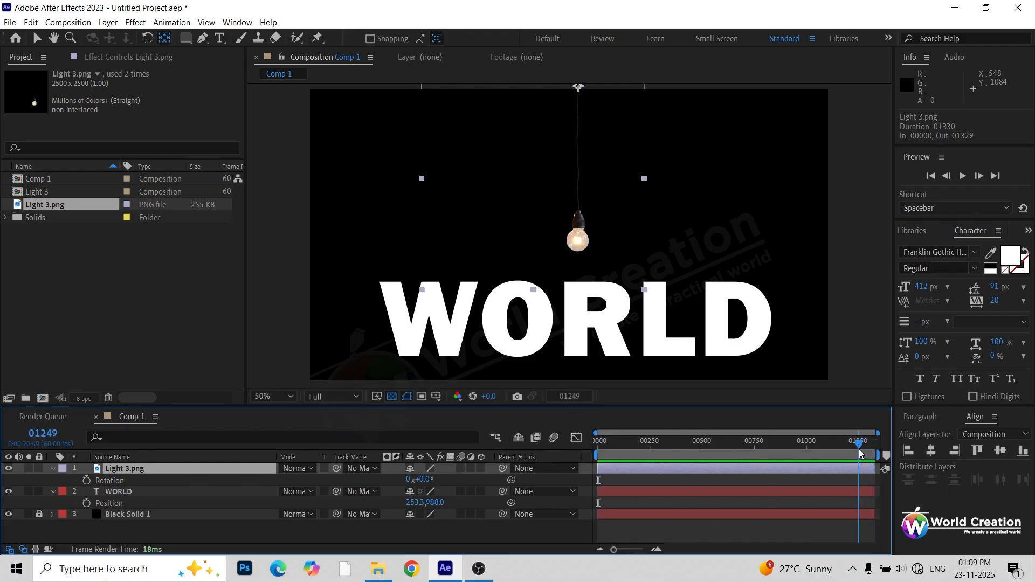
{"action": "left_click", "coordinate": [87, 480]}
Add Rotation keyframes to the bulb layer of 94° at frame 0 and -75.1° at frame 200.
{"action": "key", "text": "Home"}
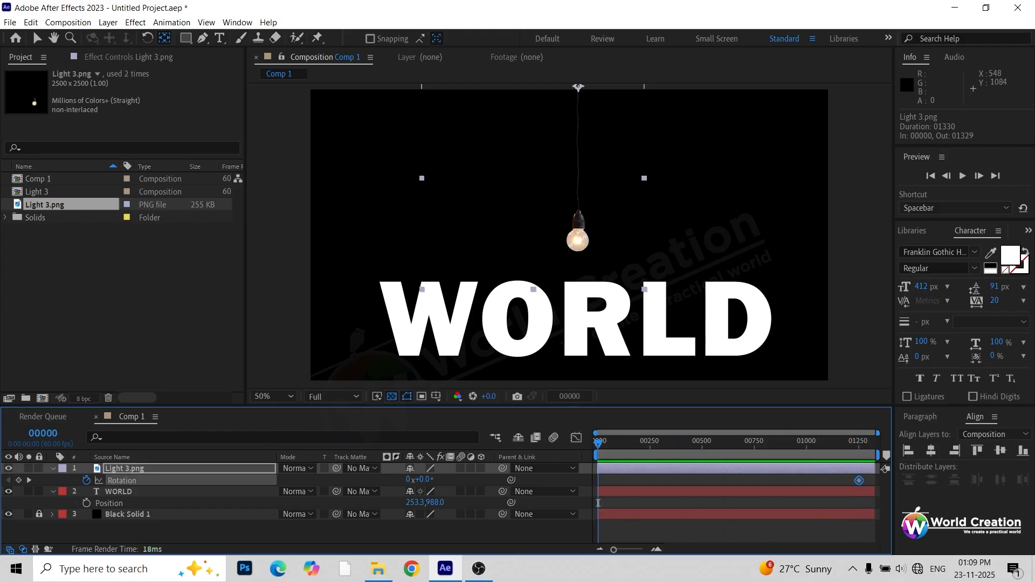
{"action": "left_click_drag", "start_coordinate": [425, 480], "coordinate": [481, 474]}
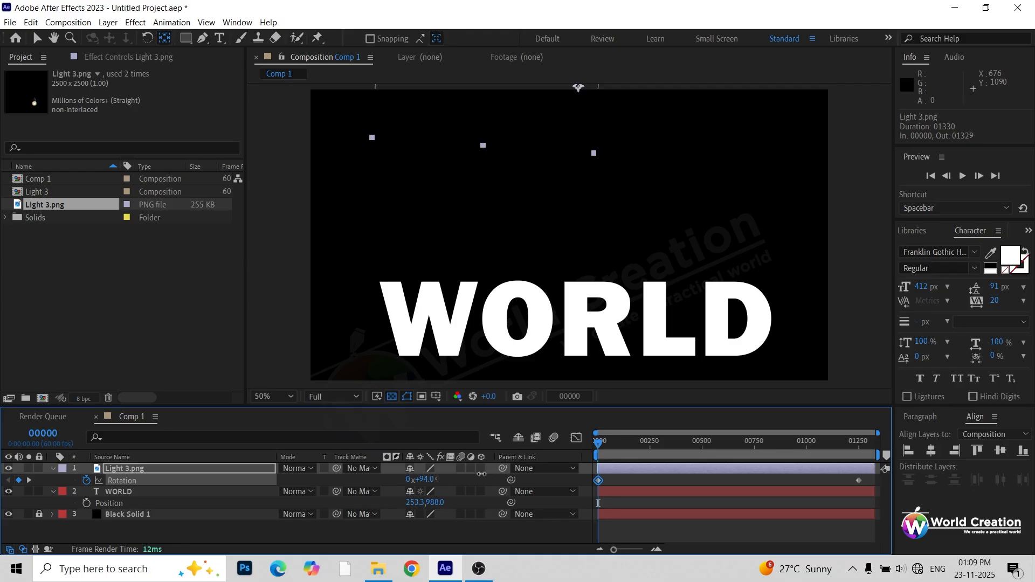
{"action": "left_click_drag", "start_coordinate": [613, 443], "coordinate": [642, 446]}
{"action": "left_click_drag", "start_coordinate": [408, 481], "coordinate": [352, 505]}
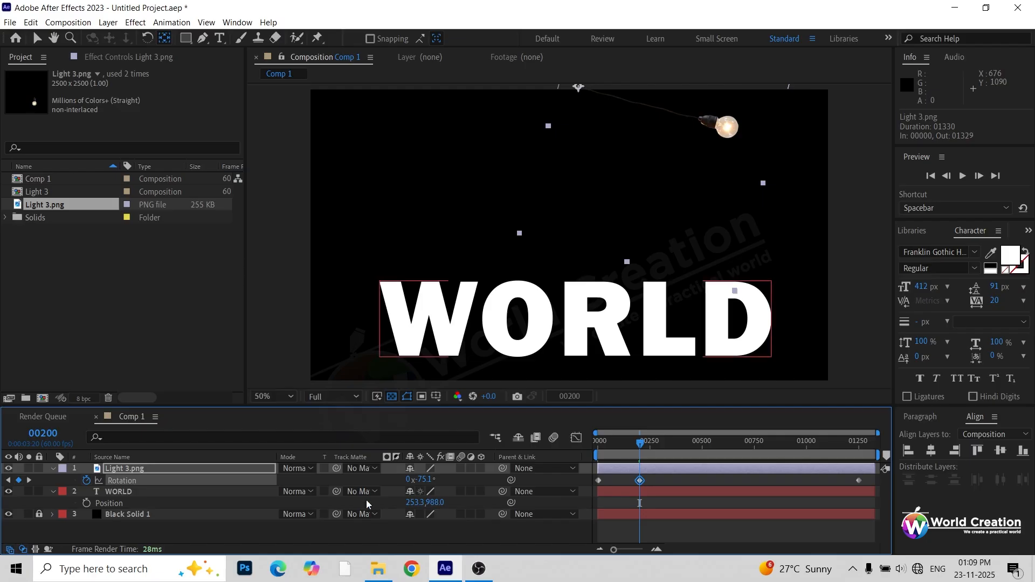
Add a 63.9° Rotation keyframe at frame 381, followed by a smaller swing to the opposite side.
{"action": "left_click_drag", "start_coordinate": [642, 442], "coordinate": [678, 440]}
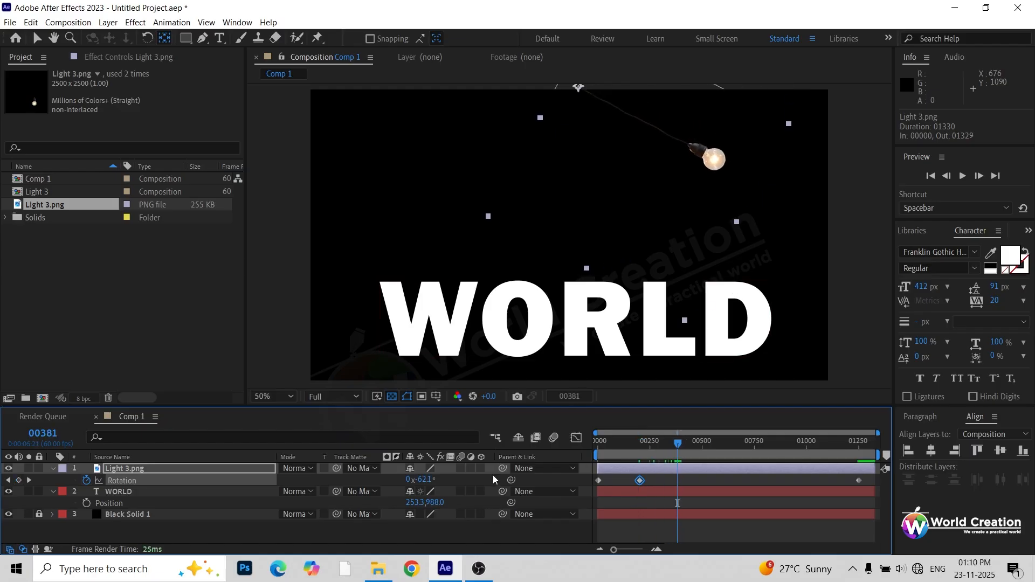
{"action": "left_click_drag", "start_coordinate": [433, 487], "coordinate": [500, 472]}
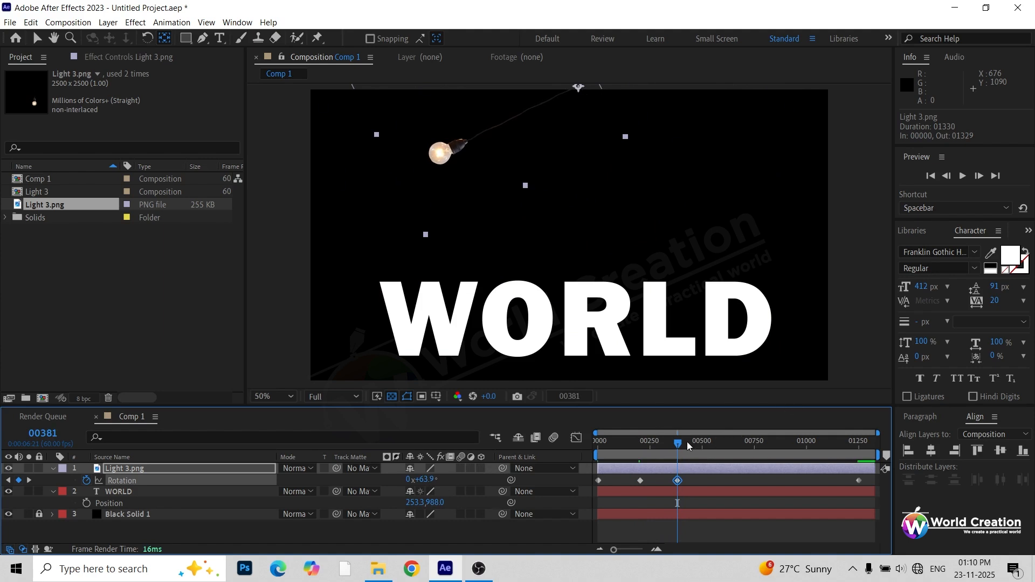
{"action": "left_click_drag", "start_coordinate": [688, 446], "coordinate": [709, 442]}
{"action": "left_click_drag", "start_coordinate": [427, 480], "coordinate": [382, 495]}
Add a 37.3° Rotation keyframe at frame 668 and a smaller opposite swing at frame 797.
{"action": "left_click_drag", "start_coordinate": [717, 441], "coordinate": [736, 431]}
{"action": "left_click_drag", "start_coordinate": [428, 478], "coordinate": [486, 487]}
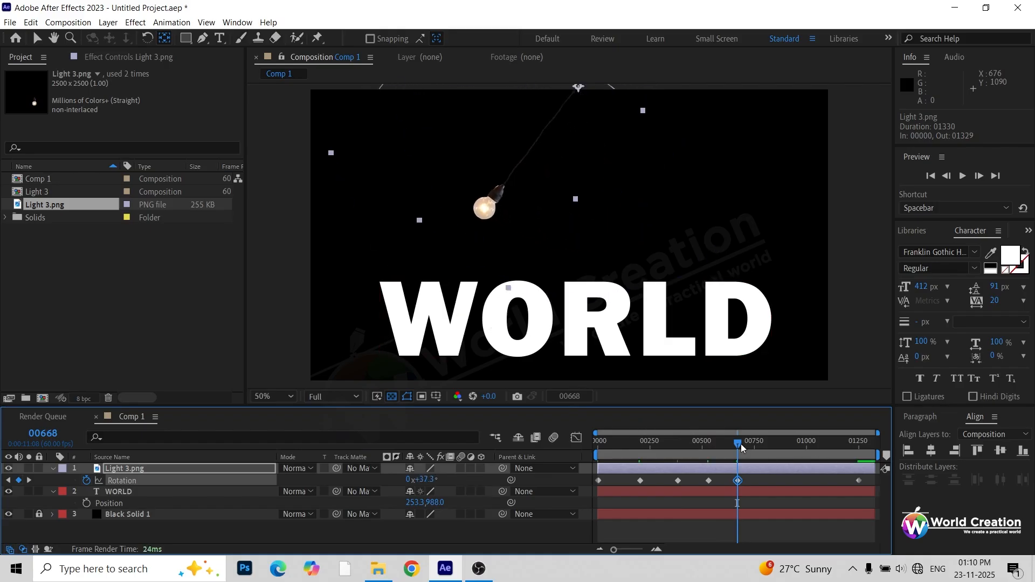
{"action": "left_click_drag", "start_coordinate": [741, 447], "coordinate": [764, 444]}
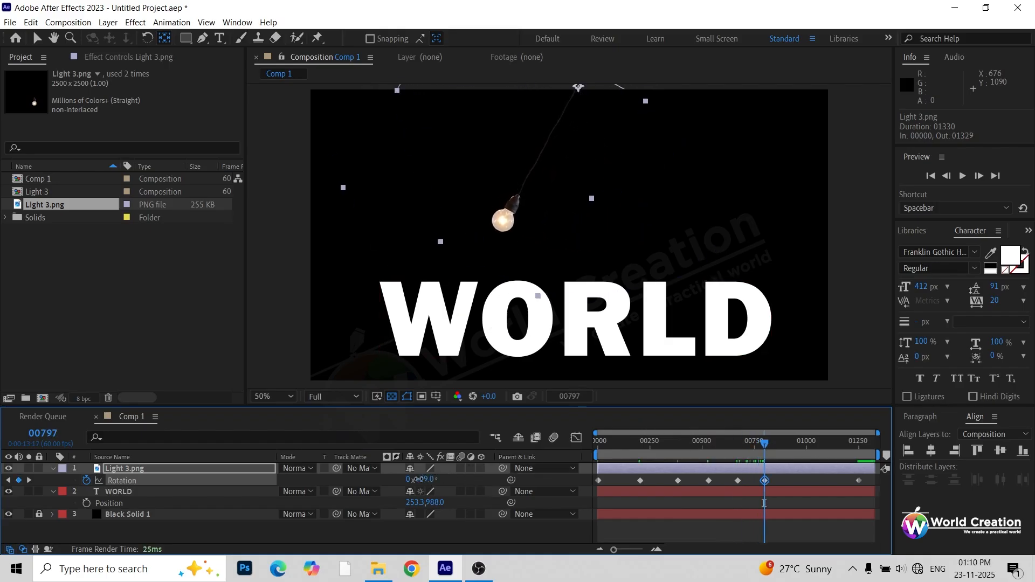
{"action": "left_click_drag", "start_coordinate": [418, 479], "coordinate": [395, 482]}
Add Rotation keyframes to the bulb layer of 21.6° at frame 946, -8° at frame 1052 and a small opposite swing at frame 1165.
{"action": "left_click_drag", "start_coordinate": [778, 443], "coordinate": [797, 444]}
{"action": "left_click_drag", "start_coordinate": [421, 480], "coordinate": [462, 492]}
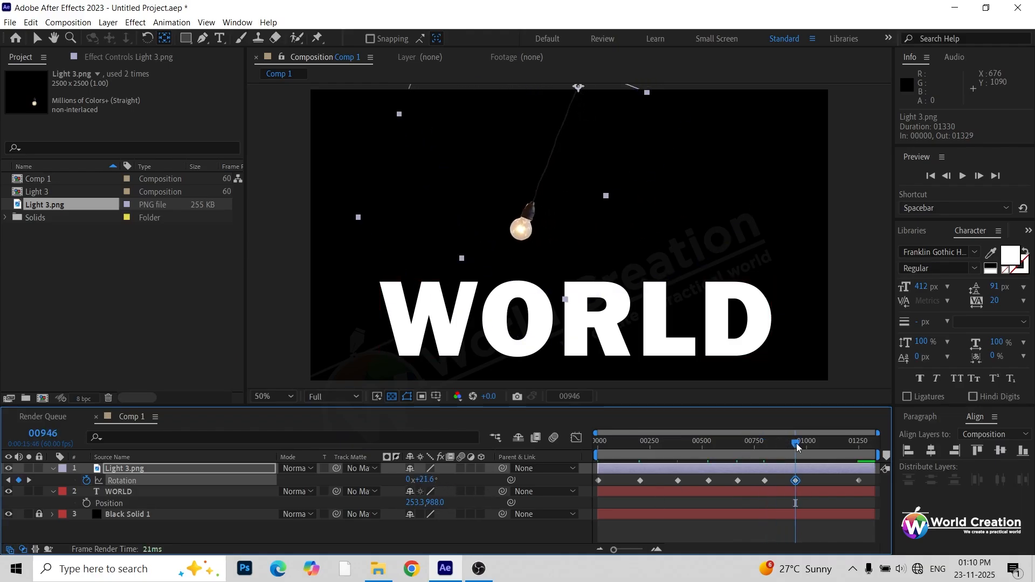
{"action": "left_click_drag", "start_coordinate": [798, 446], "coordinate": [822, 445]}
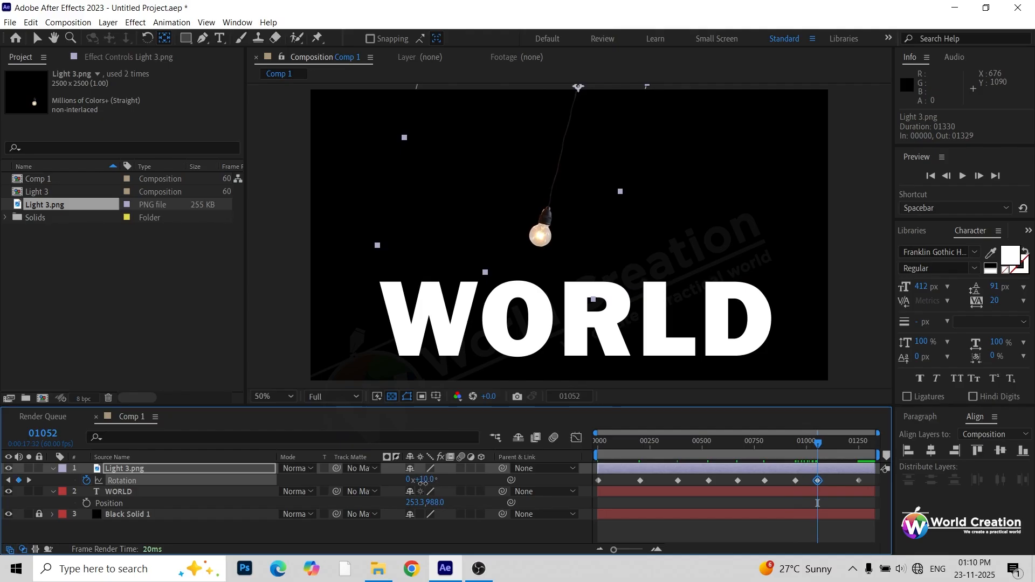
{"action": "left_click_drag", "start_coordinate": [423, 482], "coordinate": [418, 488]}
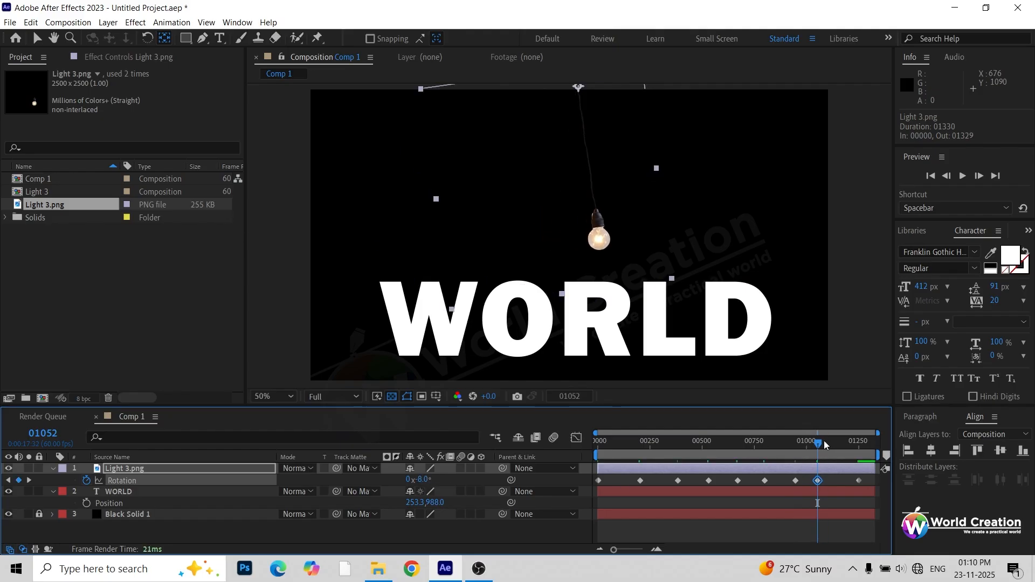
{"action": "left_click_drag", "start_coordinate": [825, 441], "coordinate": [842, 442]}
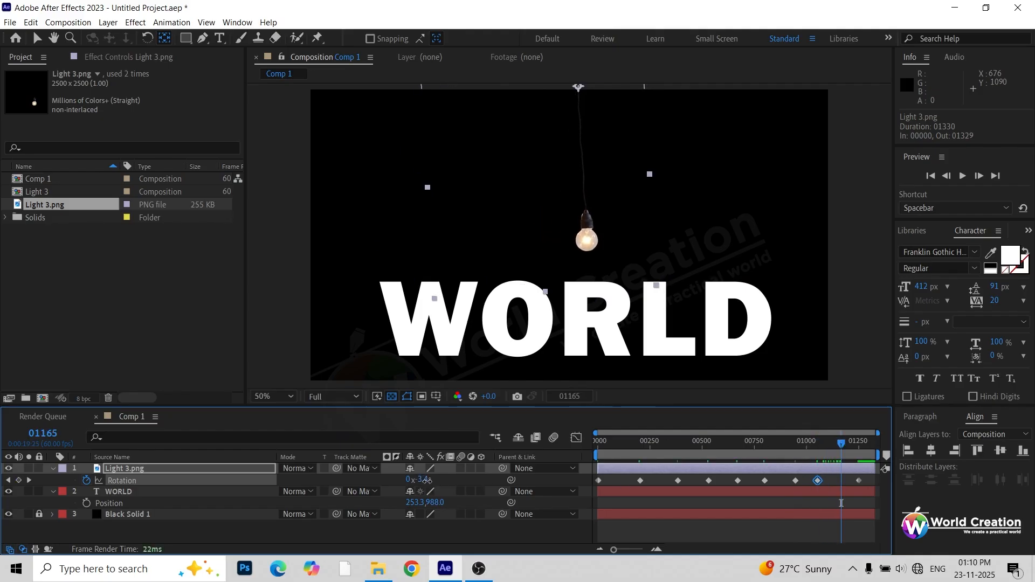
{"action": "left_click_drag", "start_coordinate": [427, 481], "coordinate": [435, 478]}
Apply Easy Ease to all the bulb's Rotation keyframes and preview the swing from frame 0.
{"action": "left_click_drag", "start_coordinate": [841, 443], "coordinate": [472, 436]}
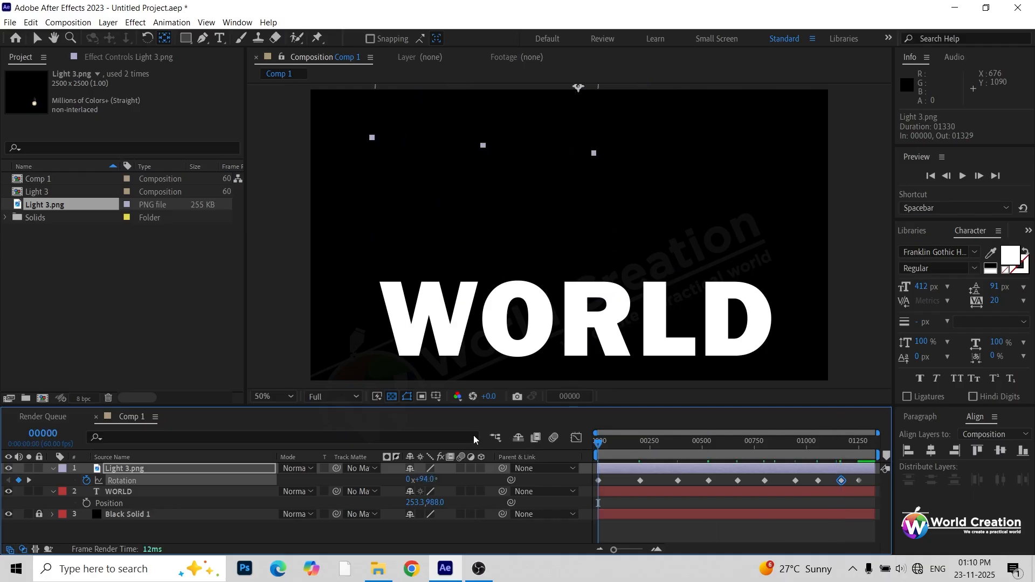
{"action": "key", "text": "space"}
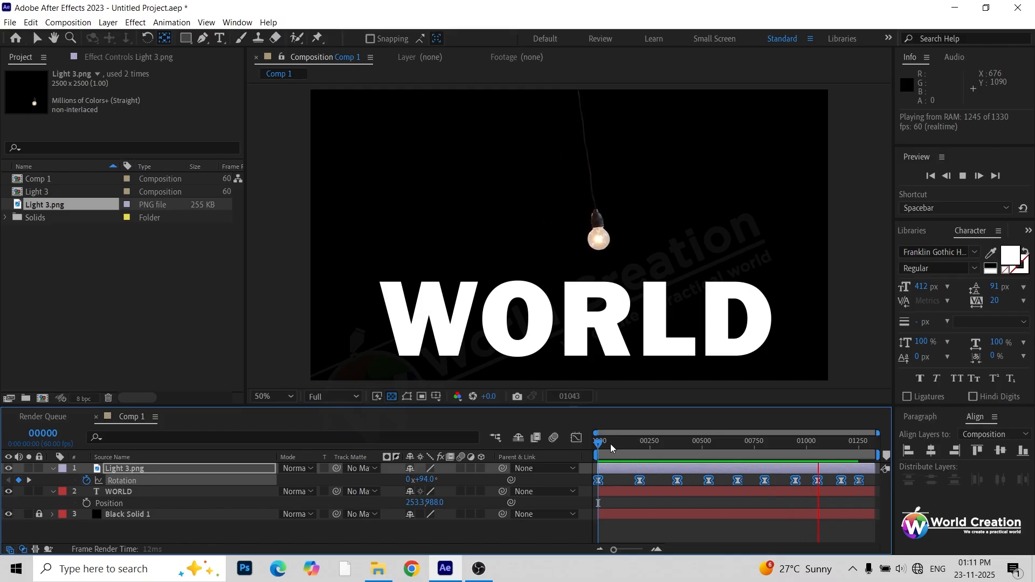
{"action": "key", "text": "space"}
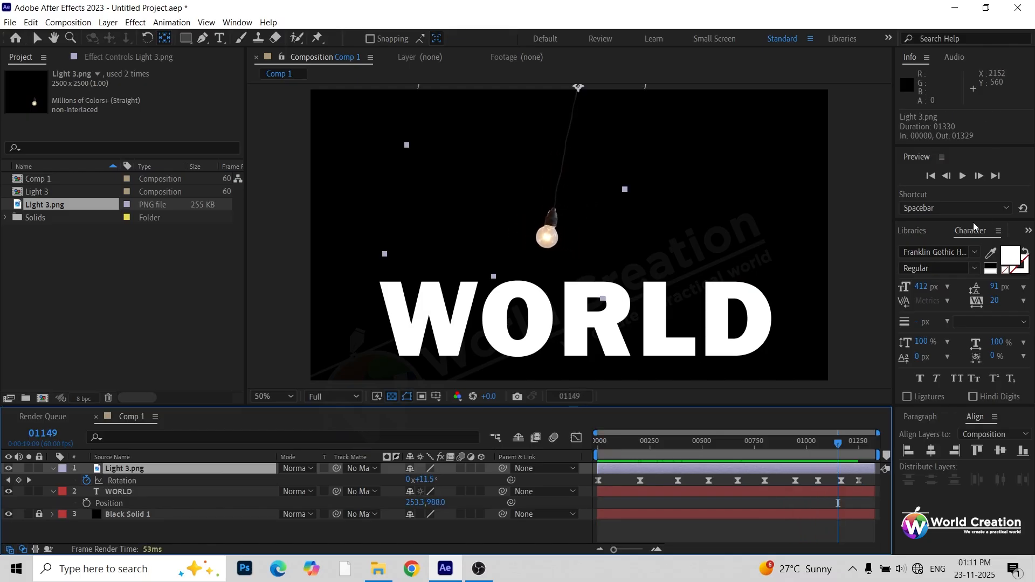
Search the effects for "glo" and apply the Stylize Glow effect to the Light 3.png layer.
{"action": "left_click", "coordinate": [1028, 230]}
{"action": "left_click", "coordinate": [951, 248]}
{"action": "left_click", "coordinate": [922, 249]}
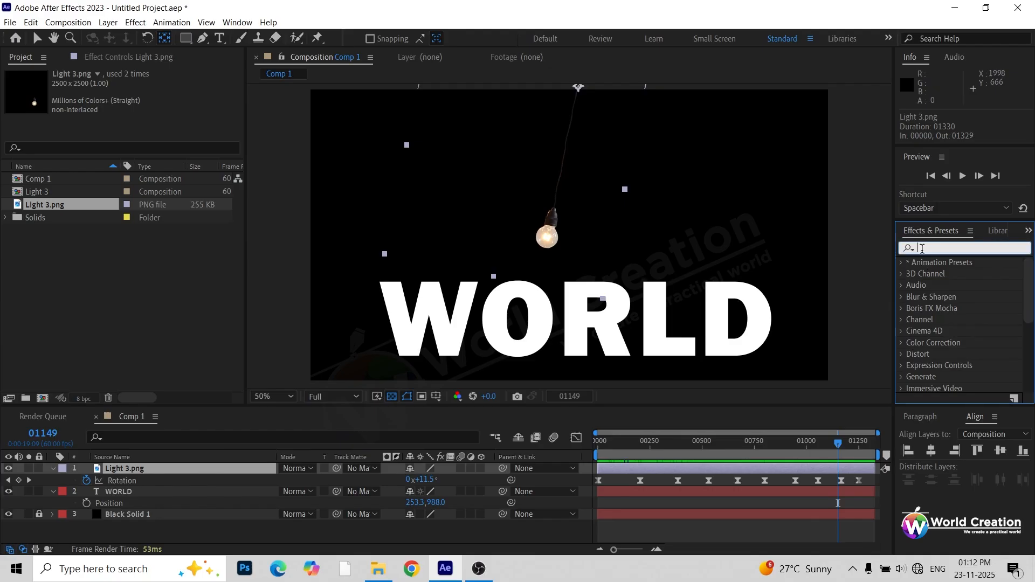
{"action": "type", "text": "glo"}
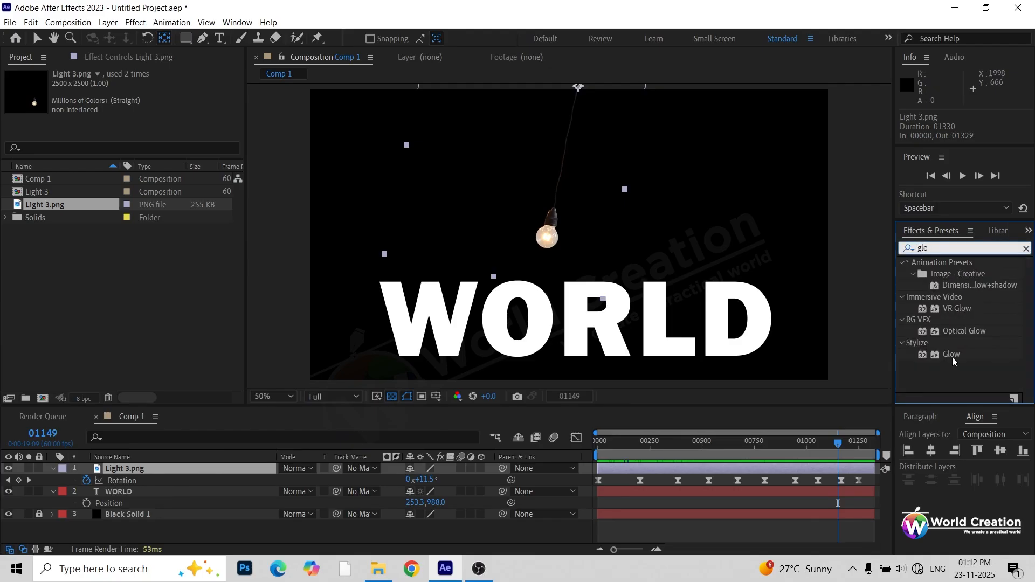
{"action": "left_click_drag", "start_coordinate": [952, 354], "coordinate": [135, 468]}
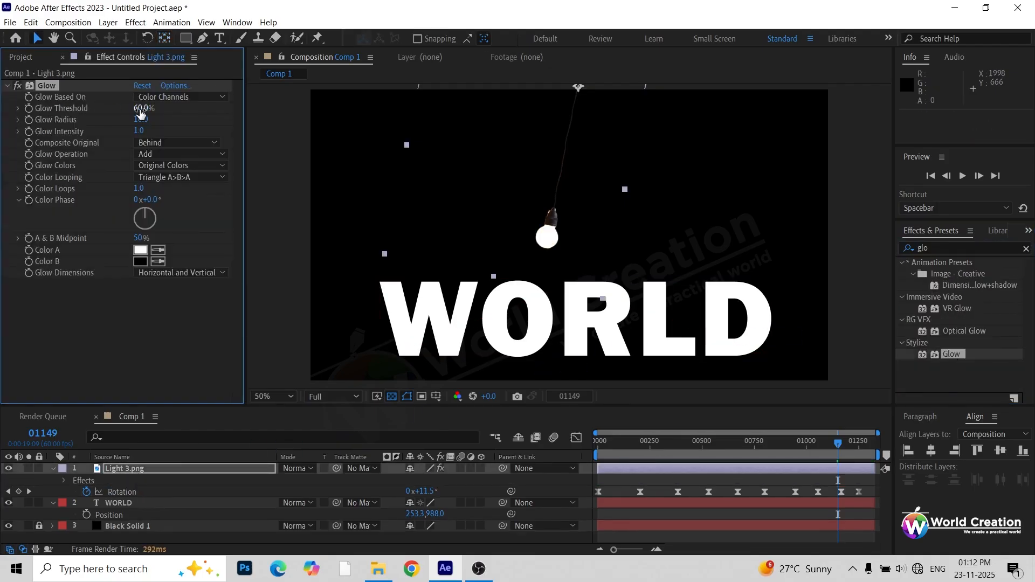
Set the Glow's threshold to 71.8%, Color A to yellow FDE85B, radius to 420 and intensity to 1.3.
{"action": "left_click_drag", "start_coordinate": [144, 107], "coordinate": [166, 112]}
{"action": "left_click", "coordinate": [140, 250]}
{"action": "left_click", "coordinate": [356, 310]}
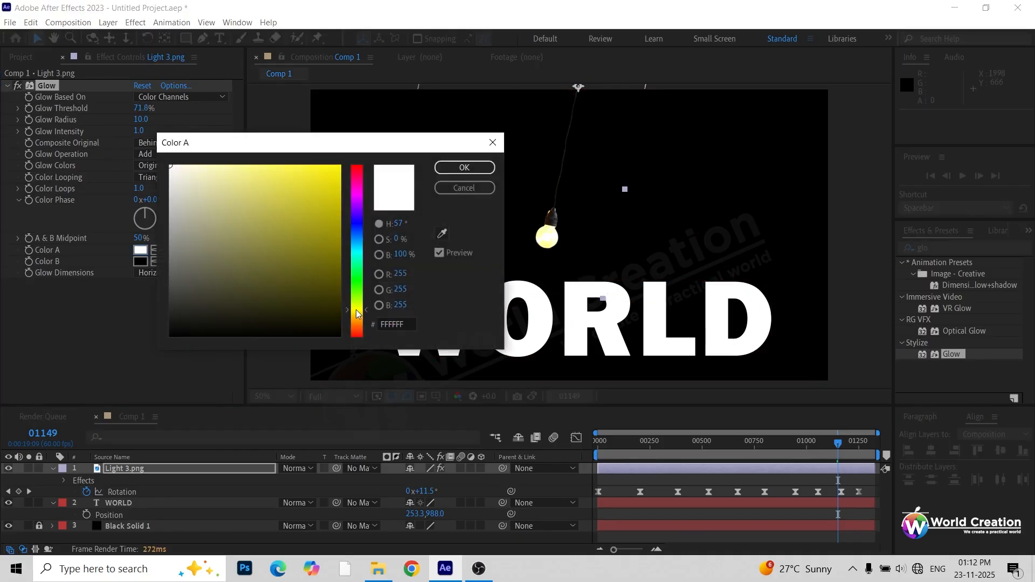
{"action": "left_click", "coordinate": [282, 164]}
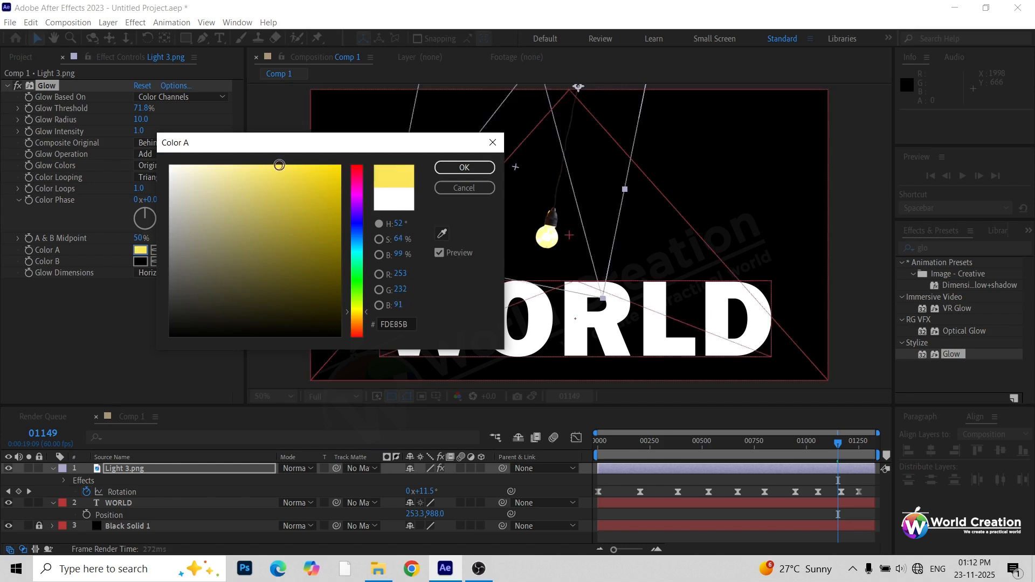
{"action": "left_click", "coordinate": [449, 169]}
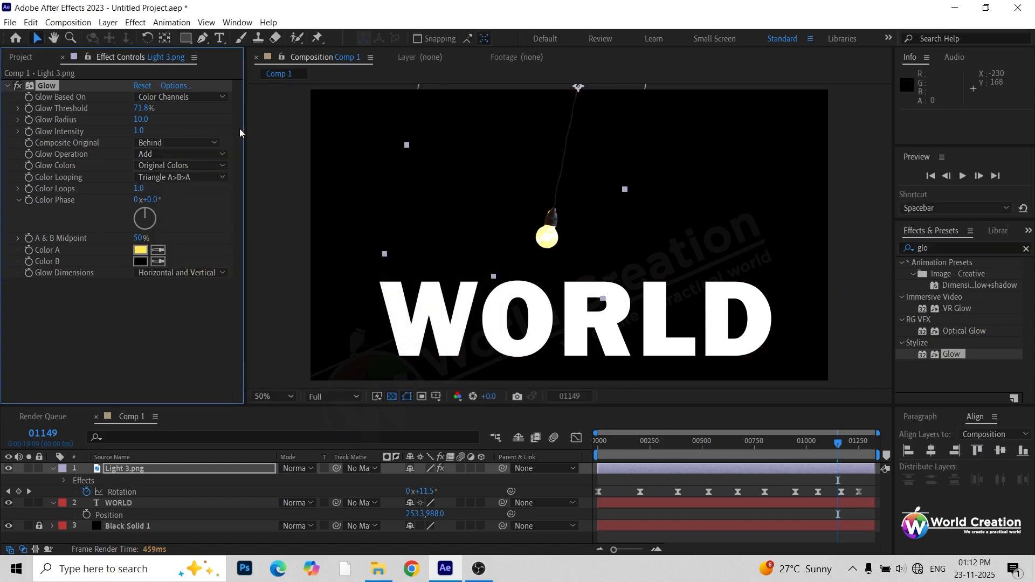
{"action": "left_click_drag", "start_coordinate": [286, 130], "coordinate": [465, 162]}
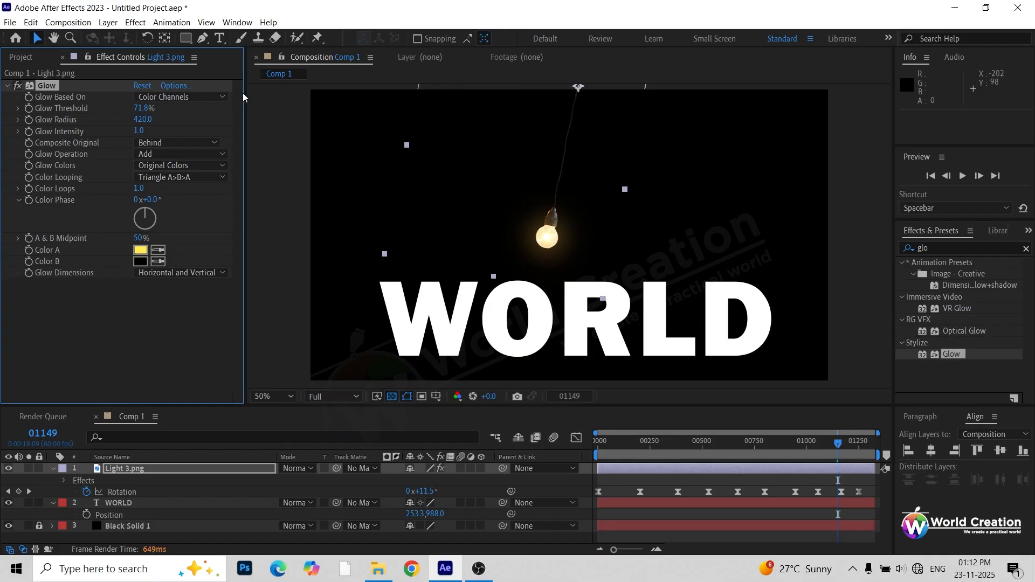
{"action": "left_click_drag", "start_coordinate": [143, 134], "coordinate": [155, 136]}
Duplicate the Glow effect and set the copy's threshold to 89.8% and radius to 989.
{"action": "key", "text": "ctrl+d"}
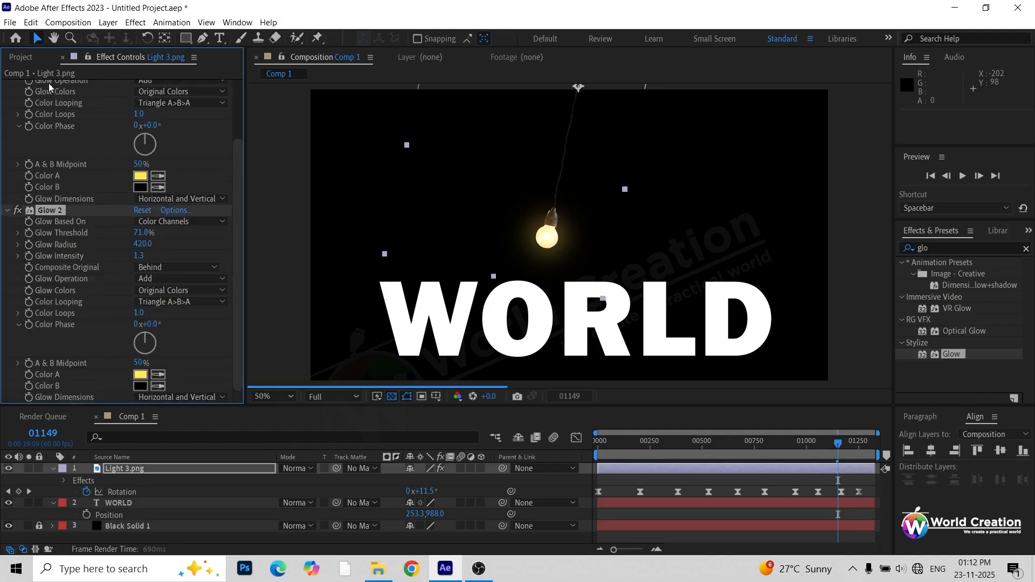
{"action": "left_click", "coordinate": [7, 86]}
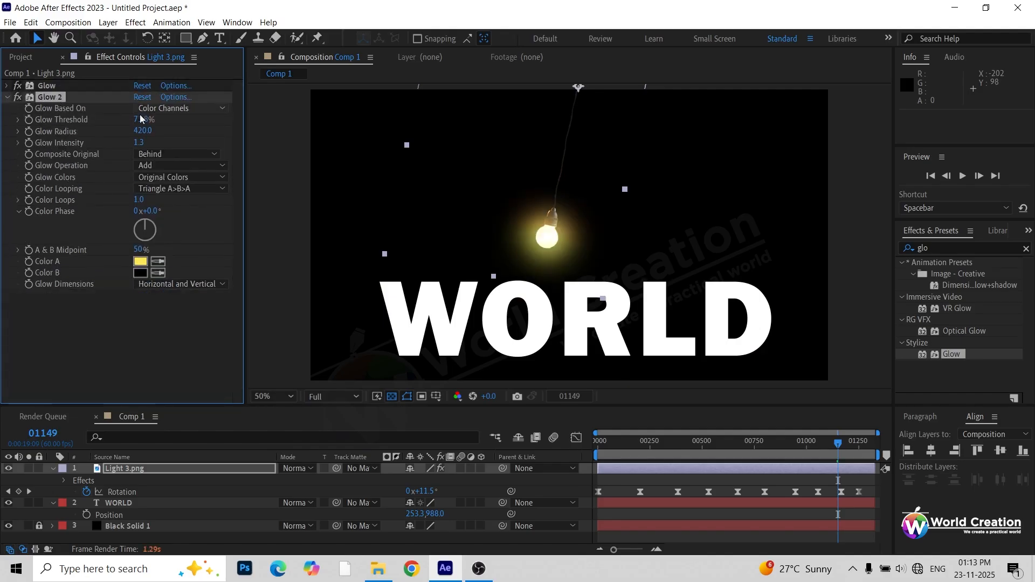
{"action": "mouse_move", "coordinate": [144, 119]}
{"action": "left_mouse_down"}
{"action": "mouse_move", "coordinate": [185, 130]}
{"action": "mouse_move", "coordinate": [157, 136]}
{"action": "mouse_move", "coordinate": [162, 125]}
{"action": "left_mouse_up"}
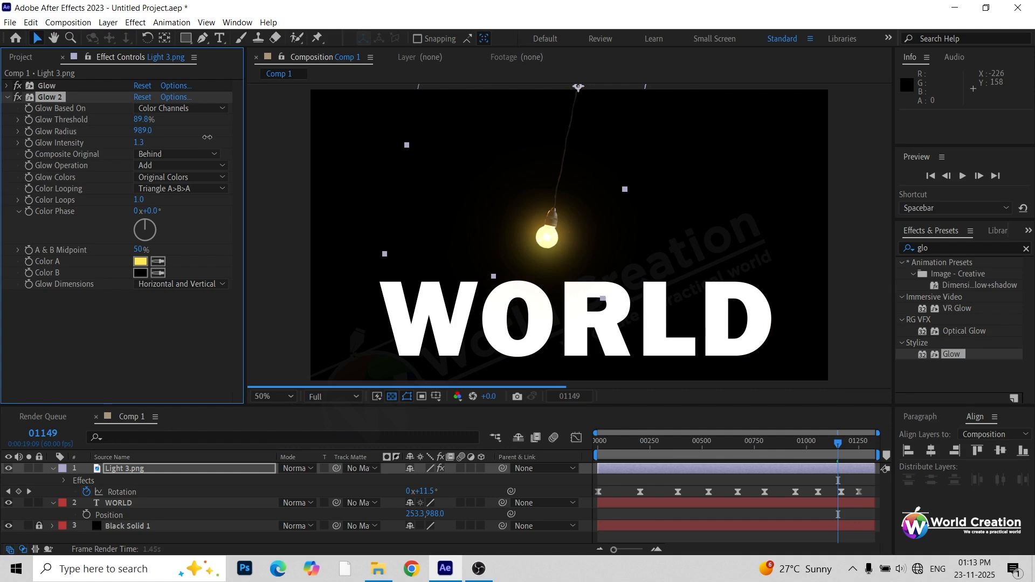
Duplicate Glow 2 and set the third glow's threshold to 60%.
{"action": "scroll", "coordinate": [46, 154], "scroll_direction": "up", "scroll_amount": 3}
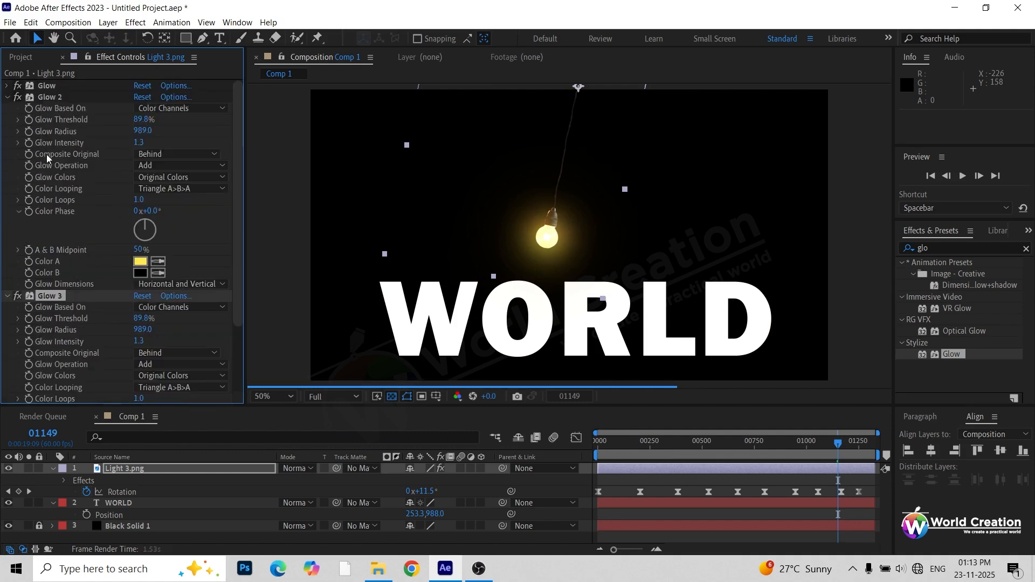
{"action": "left_click", "coordinate": [7, 98]}
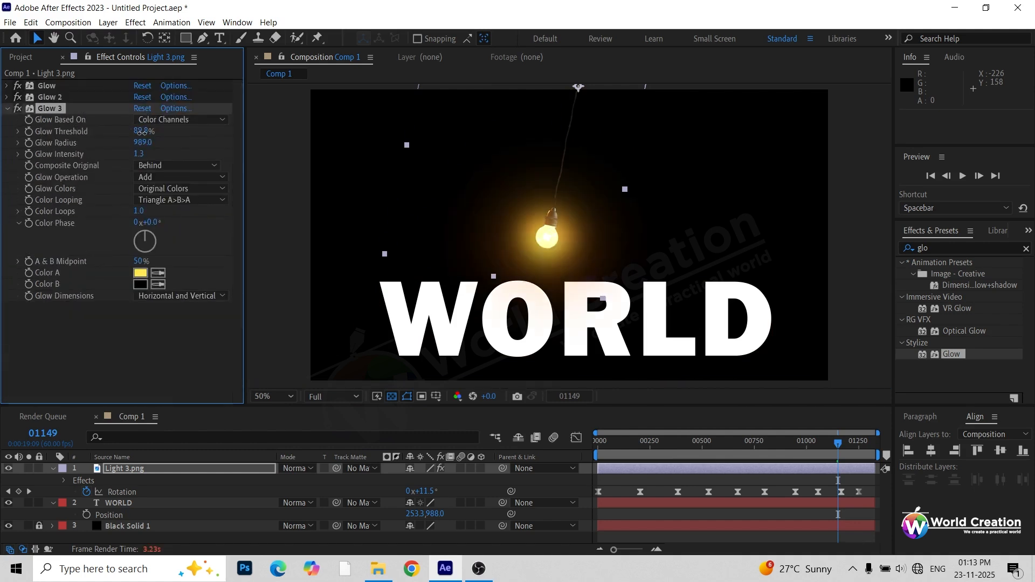
{"action": "left_click_drag", "start_coordinate": [142, 132], "coordinate": [12, 143]}
Reduce the third glow's radius to 344.
{"action": "left_click", "coordinate": [148, 143]}
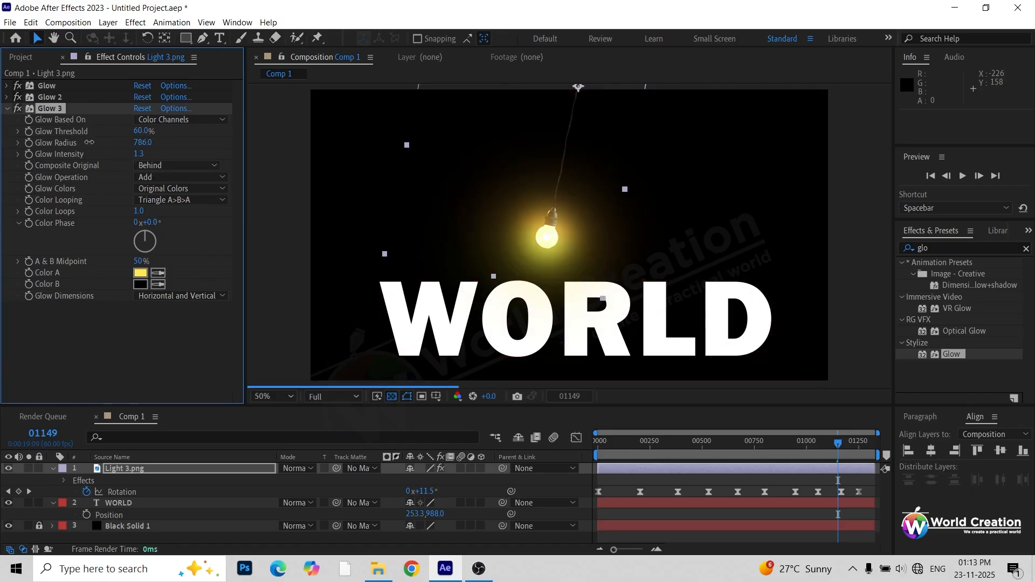
{"action": "key", "text": "Return"}
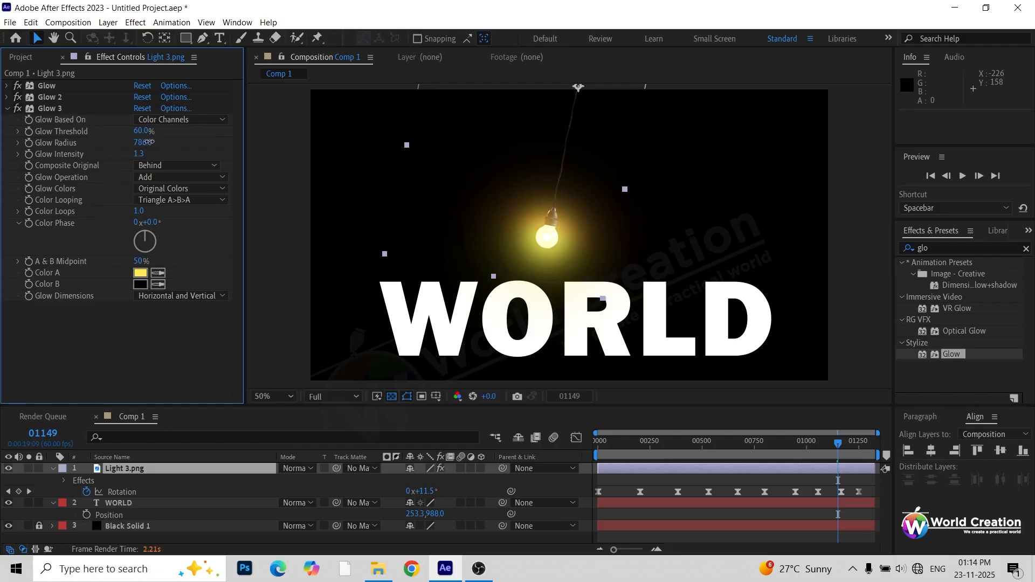
{"action": "left_click_drag", "start_coordinate": [149, 142], "coordinate": [142, 145]}
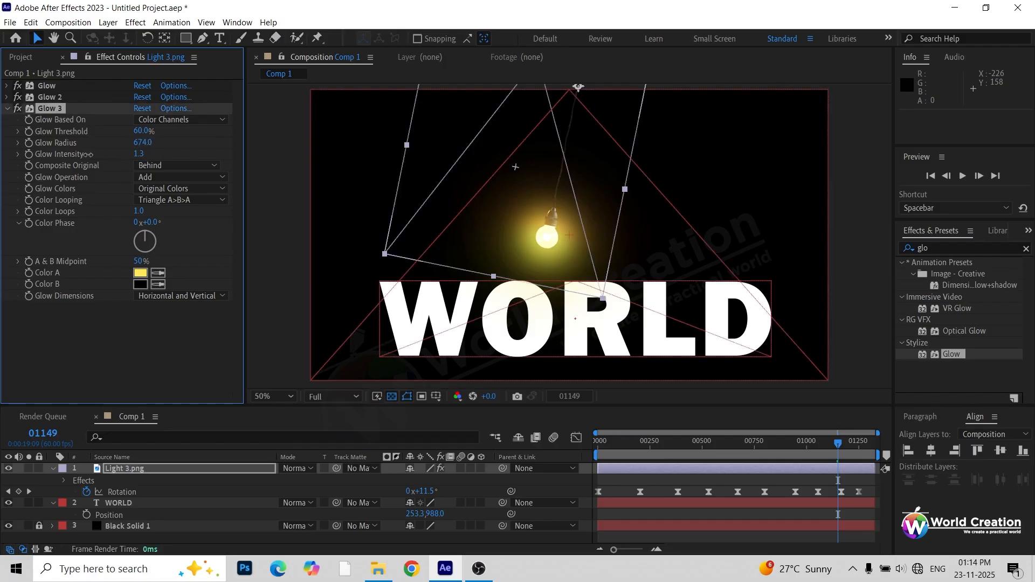
{"action": "left_click_drag", "start_coordinate": [72, 133], "coordinate": [60, 130]}
{"action": "left_click_drag", "start_coordinate": [147, 144], "coordinate": [86, 135]}
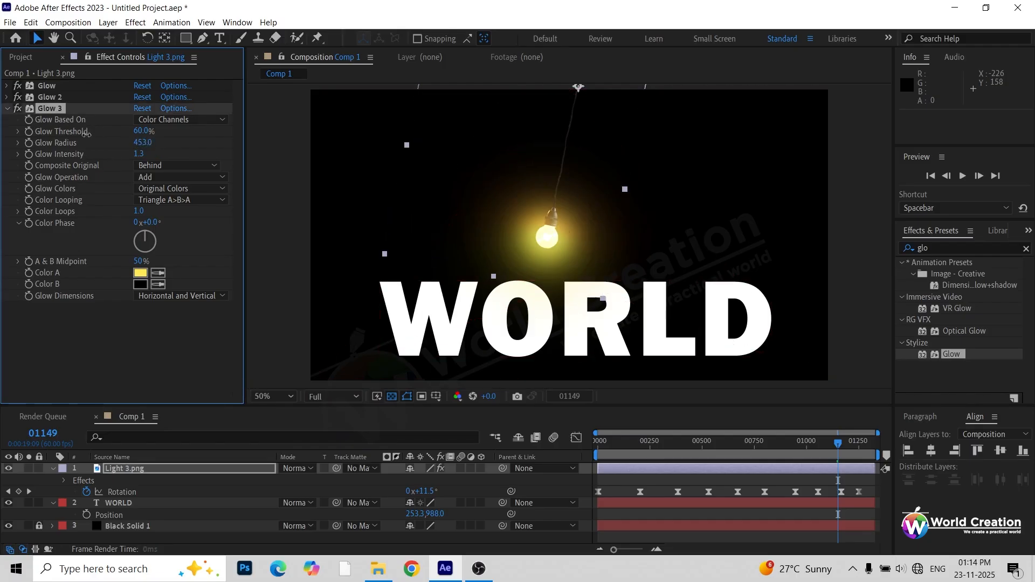
{"action": "mouse_move", "coordinate": [151, 146]}
{"action": "left_mouse_down"}
{"action": "mouse_move", "coordinate": [116, 143]}
{"action": "mouse_move", "coordinate": [146, 145]}
{"action": "left_mouse_up"}
Try an intensity of 2.1 on the third glow, undo it and set the intensity to 1.6.
{"action": "left_click_drag", "start_coordinate": [142, 156], "coordinate": [183, 157]}
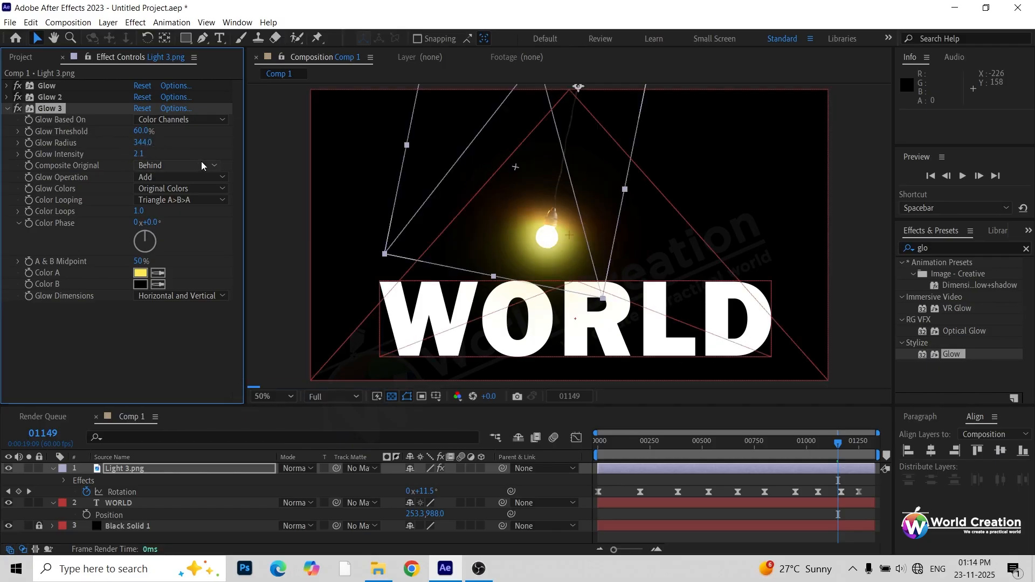
{"action": "key", "text": "ctrl+z"}
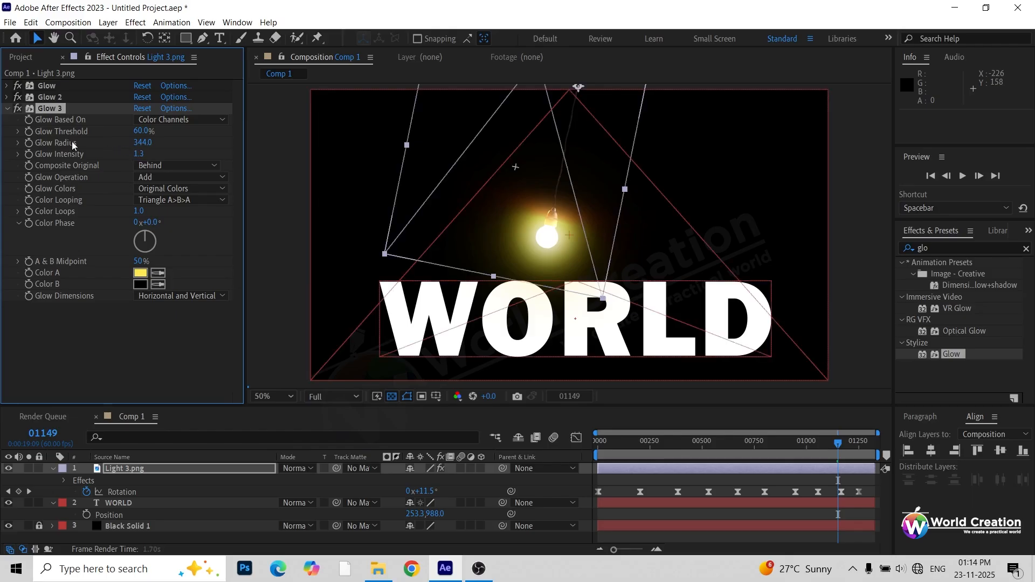
{"action": "left_click_drag", "start_coordinate": [151, 155], "coordinate": [162, 159]}
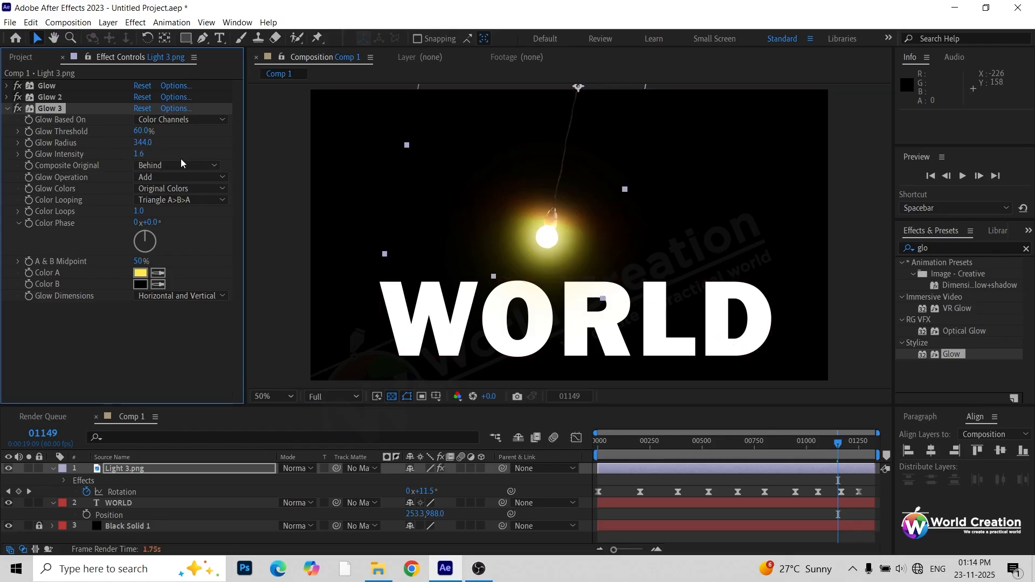
{"action": "left_click", "coordinate": [8, 109]}
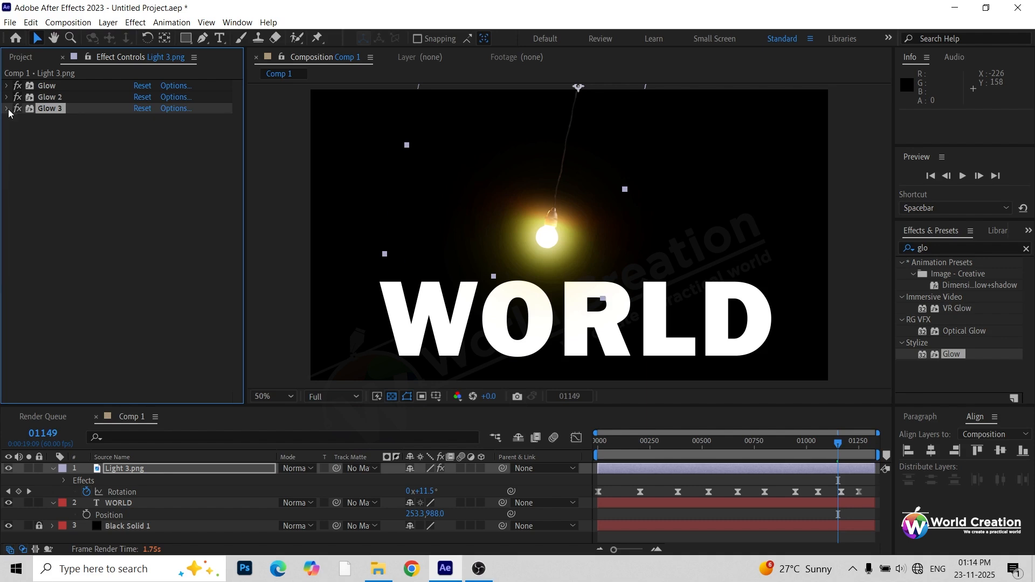
Duplicate the glowing Light 3.png layer and collapse the original's properties.
{"action": "left_click", "coordinate": [141, 471]}
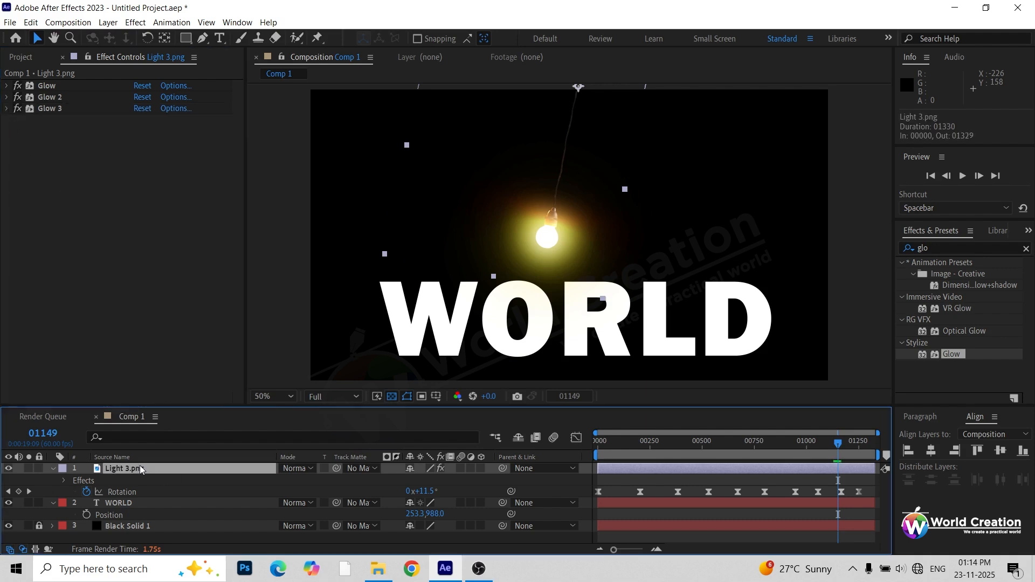
{"action": "key", "text": "ctrl+d"}
{"action": "left_click", "coordinate": [53, 480]}
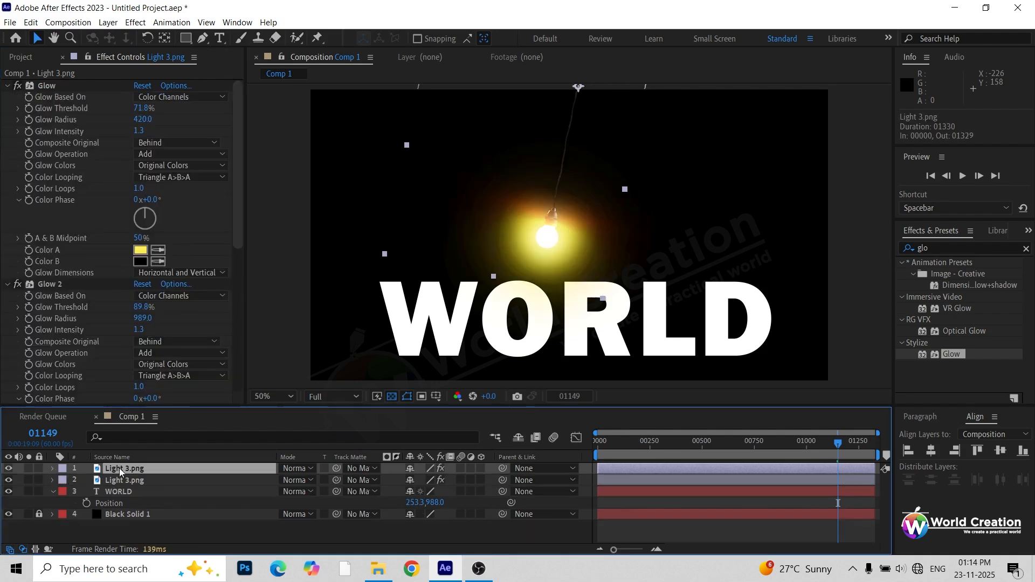
Rename the upper bulb layer Light Glow and move it directly below Light 3.png.
{"action": "right_click", "coordinate": [118, 468]}
{"action": "left_click", "coordinate": [165, 434]}
{"action": "type", "text": "Glow"}
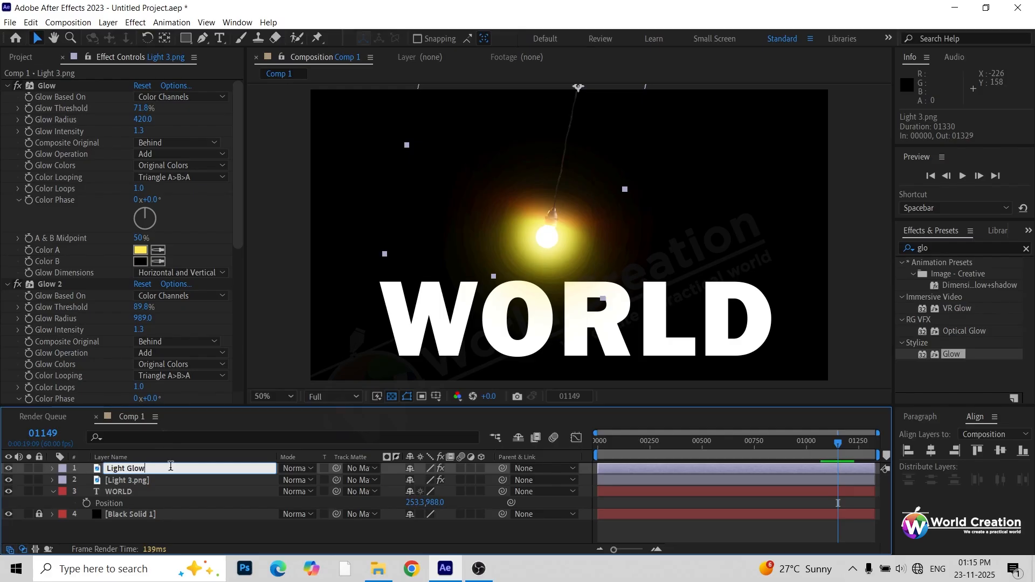
{"action": "key", "text": "Return"}
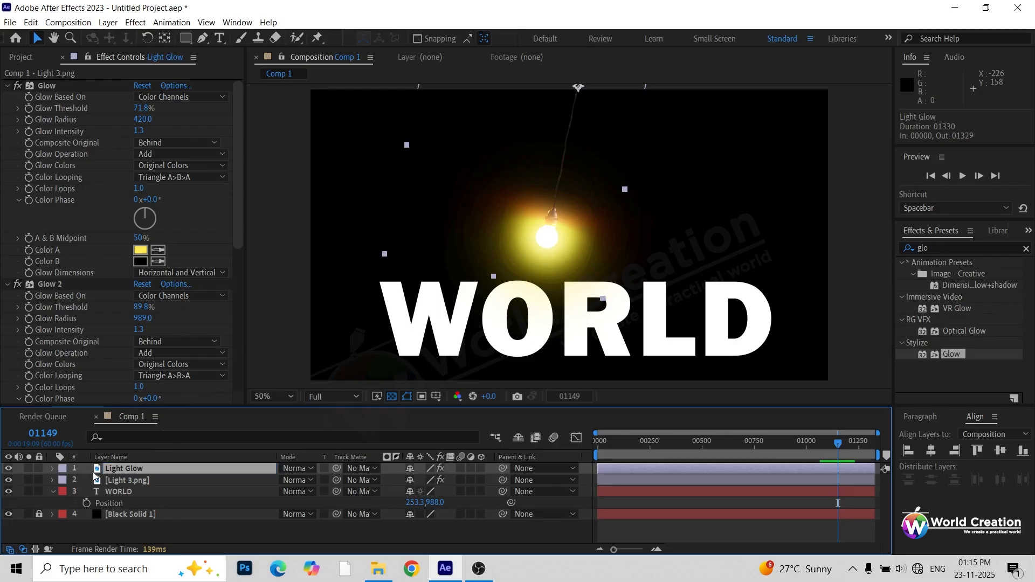
{"action": "key", "text": "ctrl+["}
Duplicate the WORLD text layer and set the opacity of the lower WORLD layer to 7%.
{"action": "left_click", "coordinate": [127, 492]}
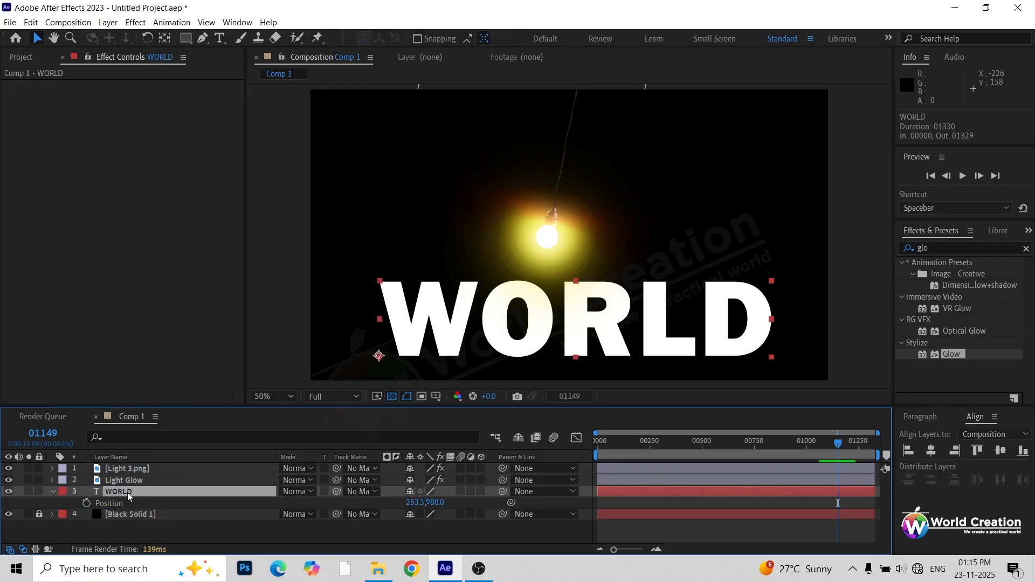
{"action": "key", "text": "ctrl+d"}
{"action": "left_click", "coordinate": [232, 502]}
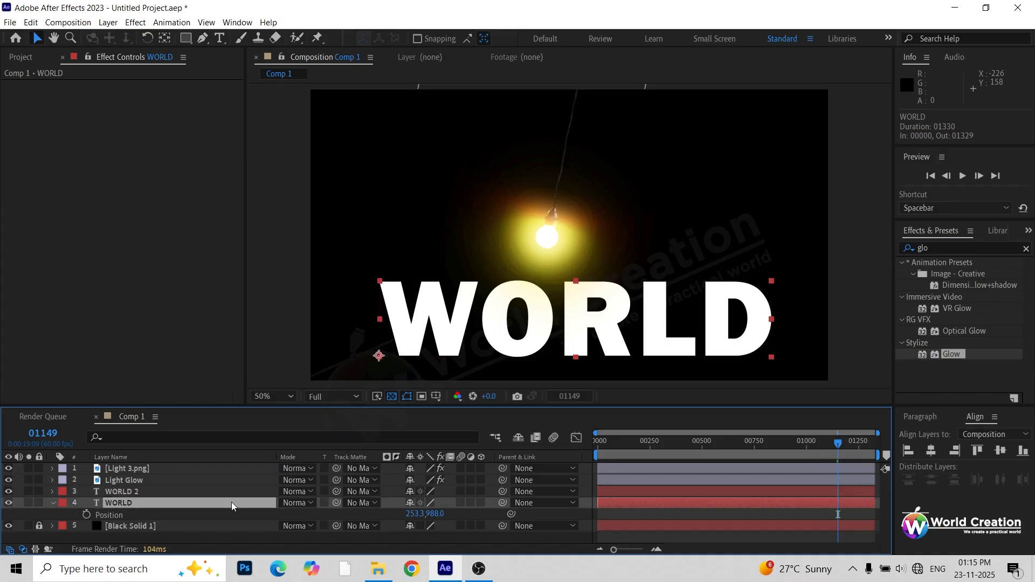
{"action": "left_click", "coordinate": [130, 503]}
{"action": "type", "text": "7"}
{"action": "key", "text": "Return"}
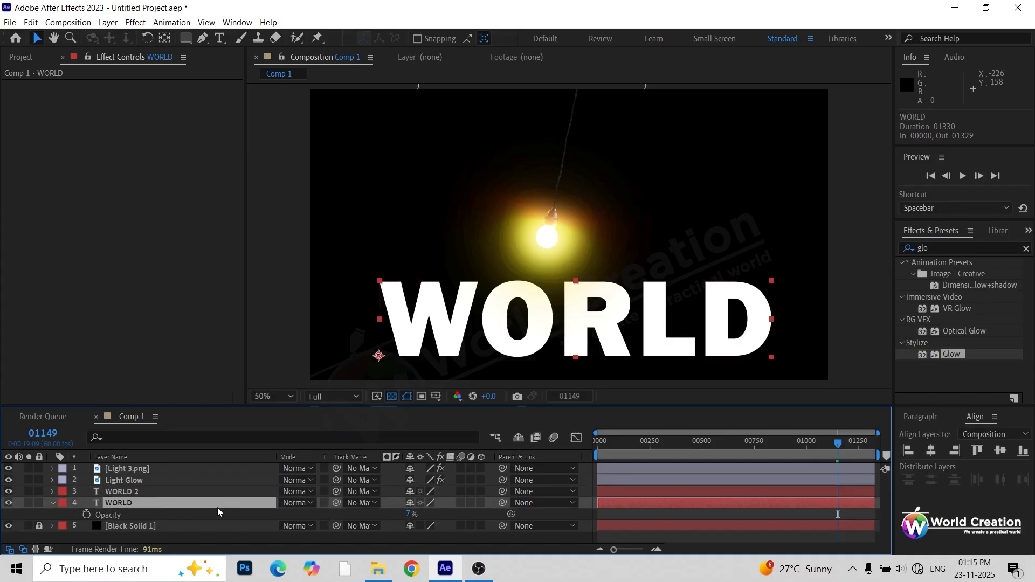
Set the Light Glow layer as the track matte of the WORLD 2 text layer.
{"action": "left_click", "coordinate": [129, 492]}
{"action": "left_click", "coordinate": [360, 492]}
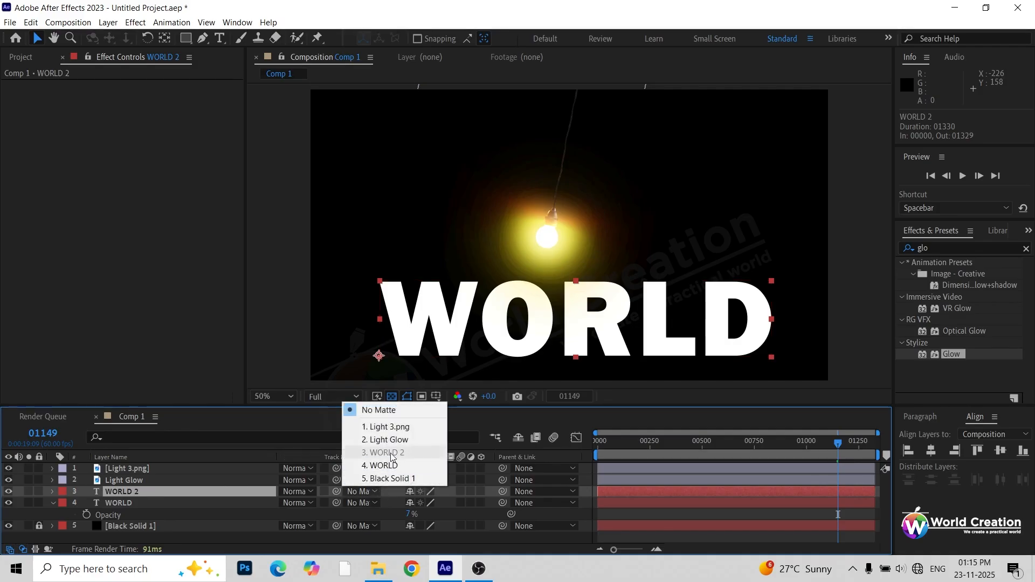
{"action": "left_click", "coordinate": [393, 441]}
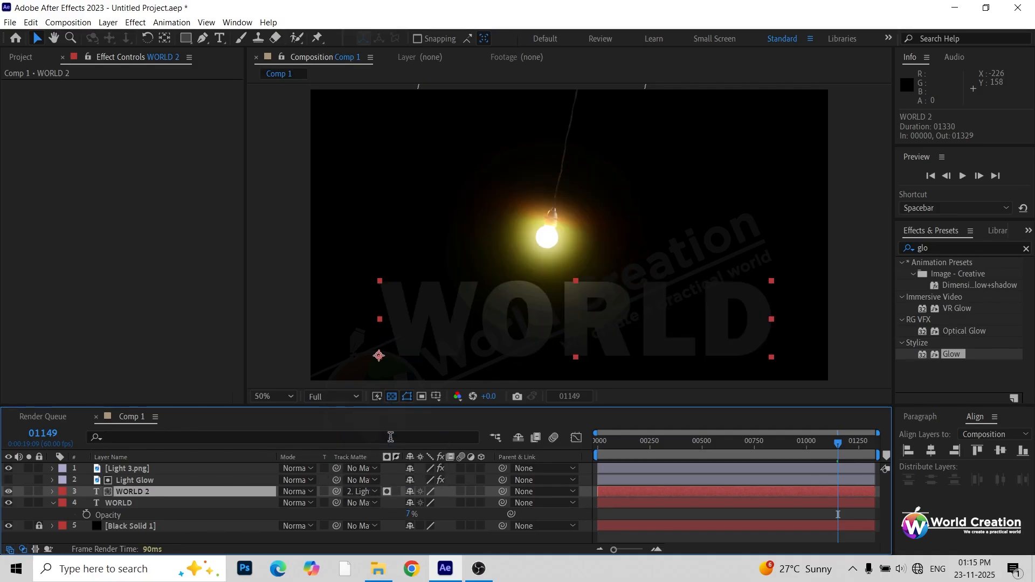
Scale the Light Glow matte layer to 40% so its glow reaches the WORLD text.
{"action": "left_click", "coordinate": [98, 484]}
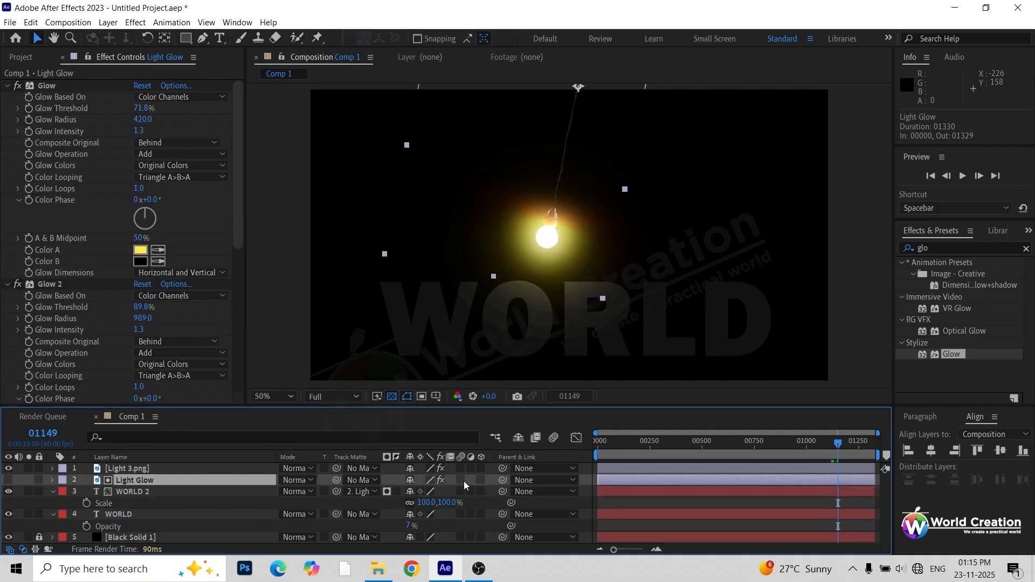
{"action": "key", "text": "s"}
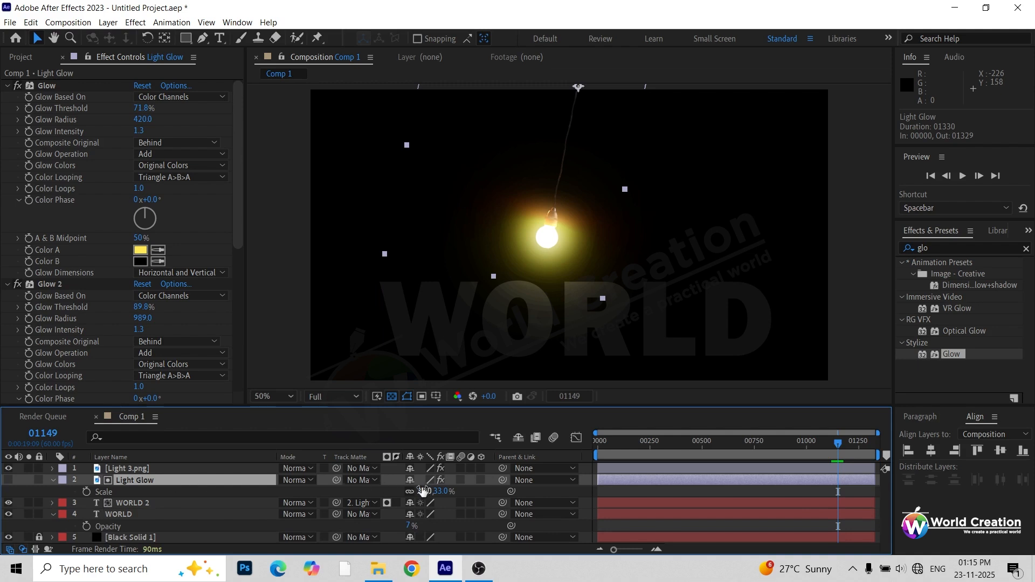
{"action": "mouse_move", "coordinate": [423, 491]}
{"action": "left_mouse_down"}
{"action": "mouse_move", "coordinate": [453, 492]}
{"action": "mouse_move", "coordinate": [433, 490]}
{"action": "left_mouse_up"}
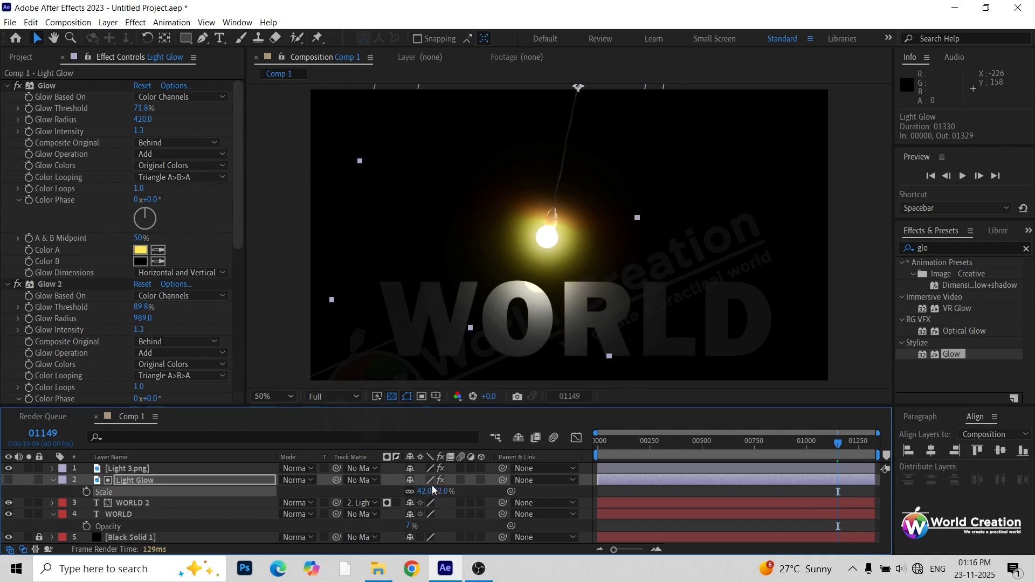
{"action": "type", "text": "40"}
{"action": "key", "text": "Return"}
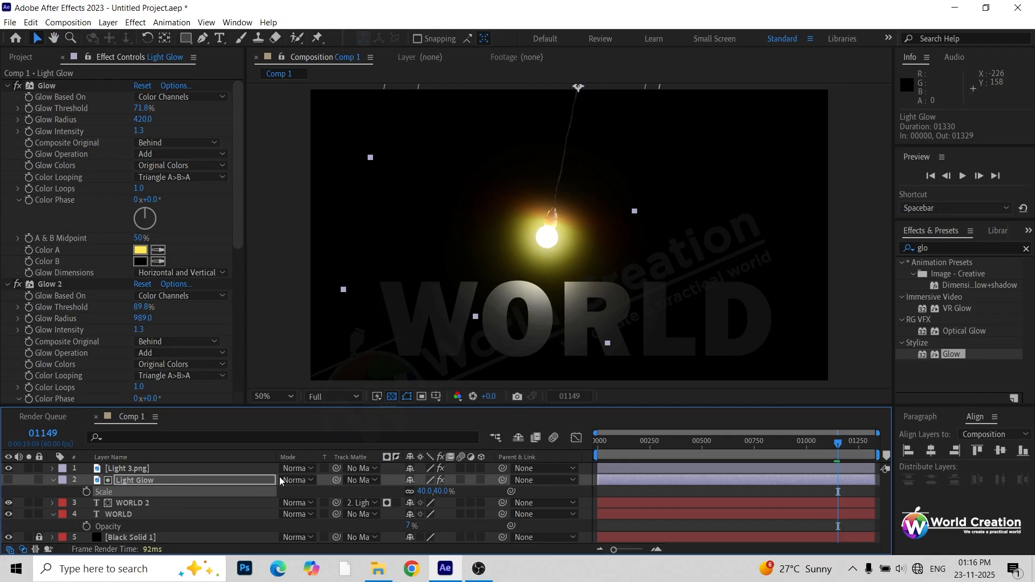
Preview the bulb's swing over the matted text from the first frame and stop the playback.
{"action": "left_click_drag", "start_coordinate": [635, 444], "coordinate": [595, 460]}
{"action": "key", "text": "space"}
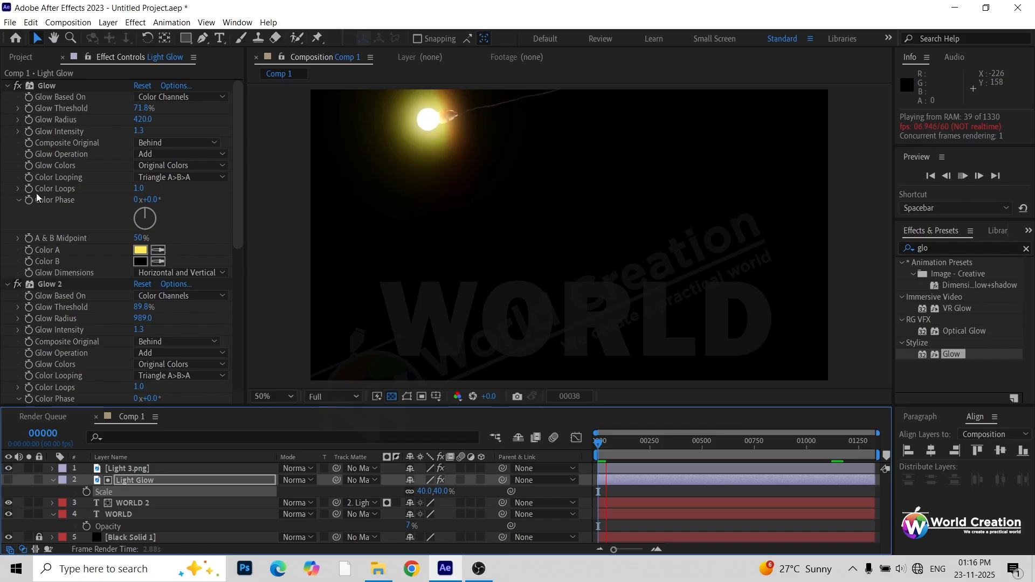
{"action": "key", "text": "space"}
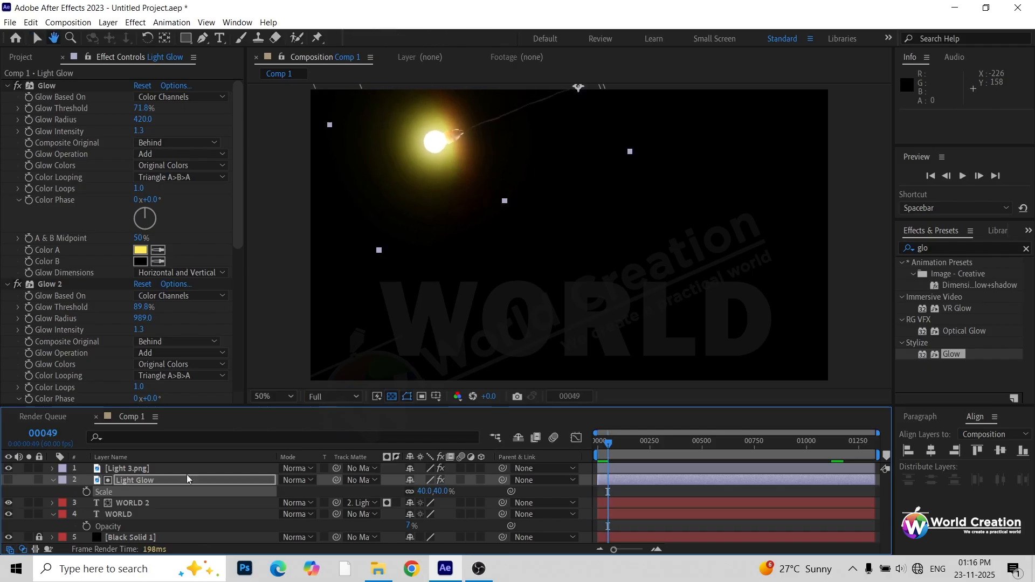
Select the Light 3.png layer and play the whole composition again from frame 0.
{"action": "left_click", "coordinate": [52, 468]}
{"action": "left_click", "coordinate": [51, 468]}
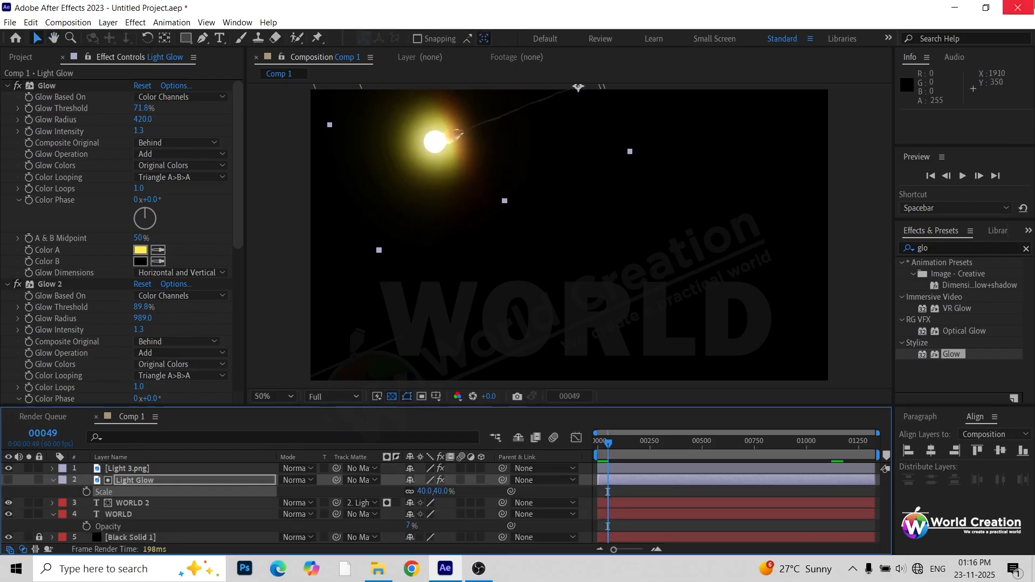
{"action": "left_click", "coordinate": [135, 469]}
{"action": "key", "text": "Home"}
{"action": "key", "text": "space"}
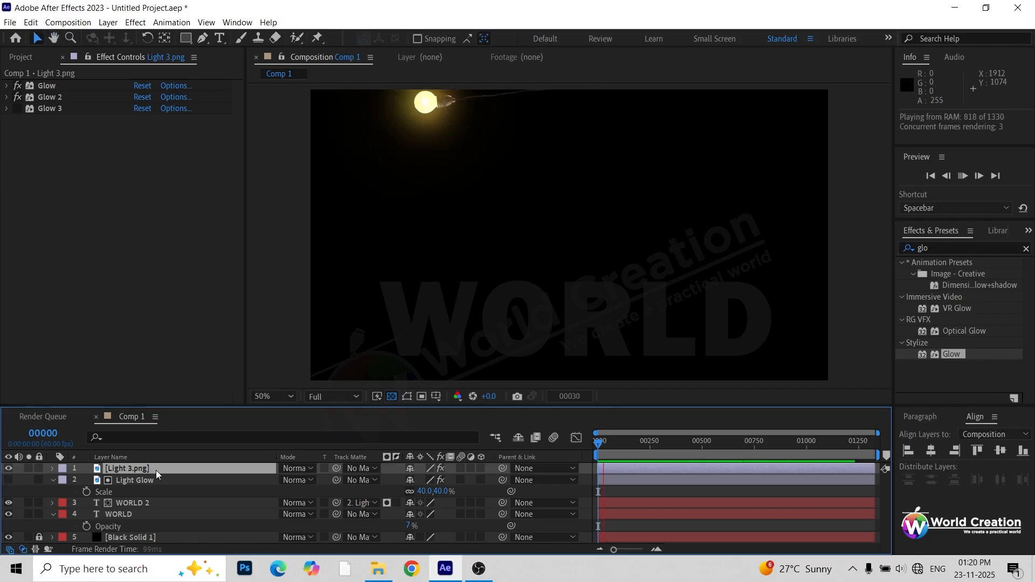